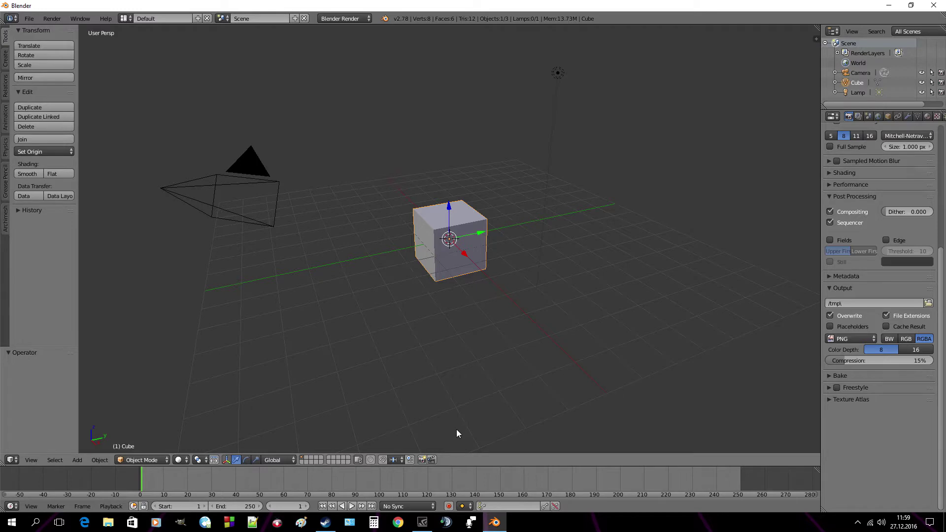
click(325, 523)
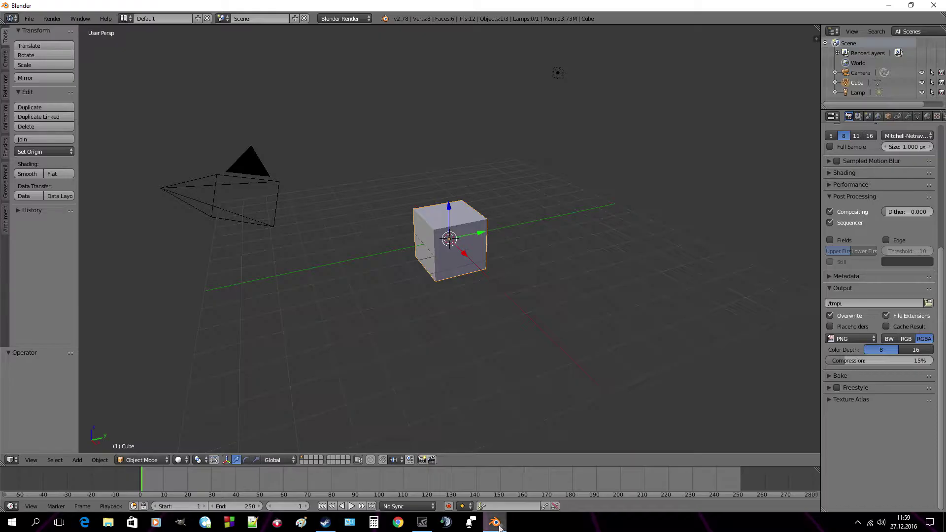
click(494, 522)
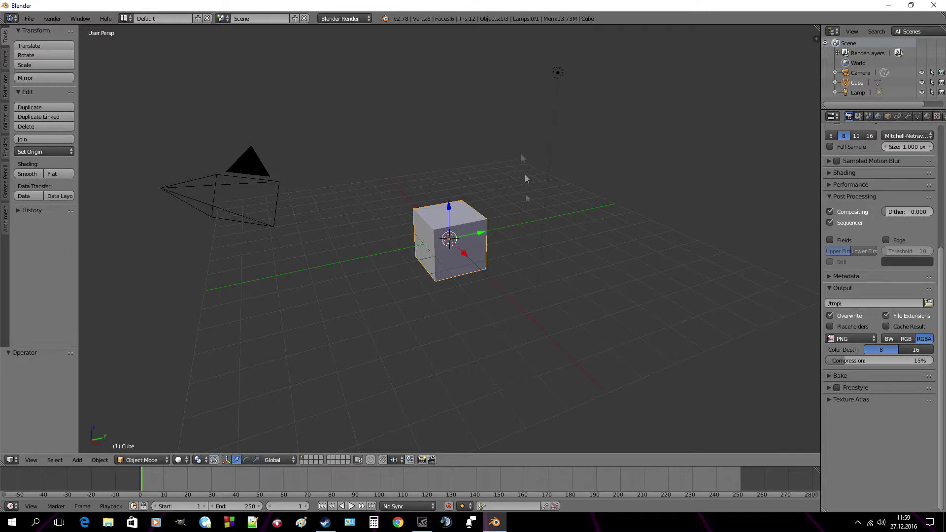
- Switch the scene's render engine to Cycles Render
click(356, 18)
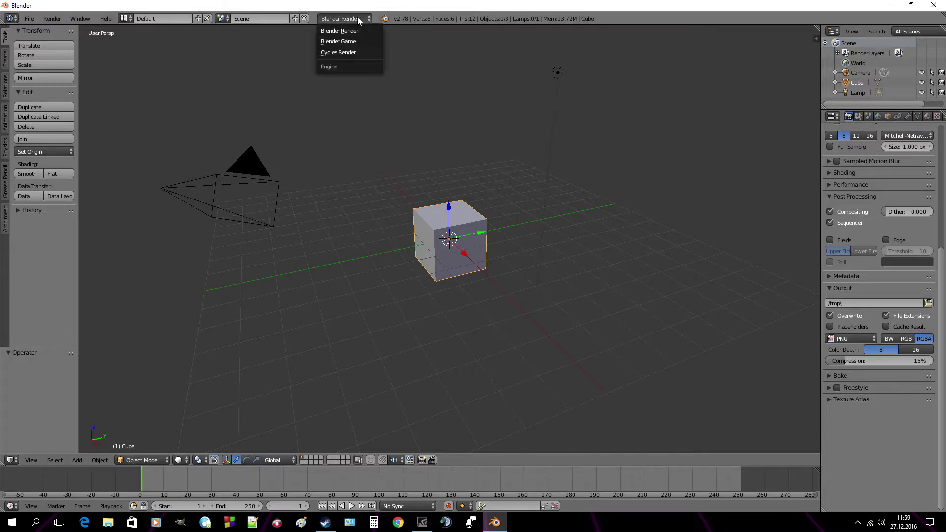
click(351, 52)
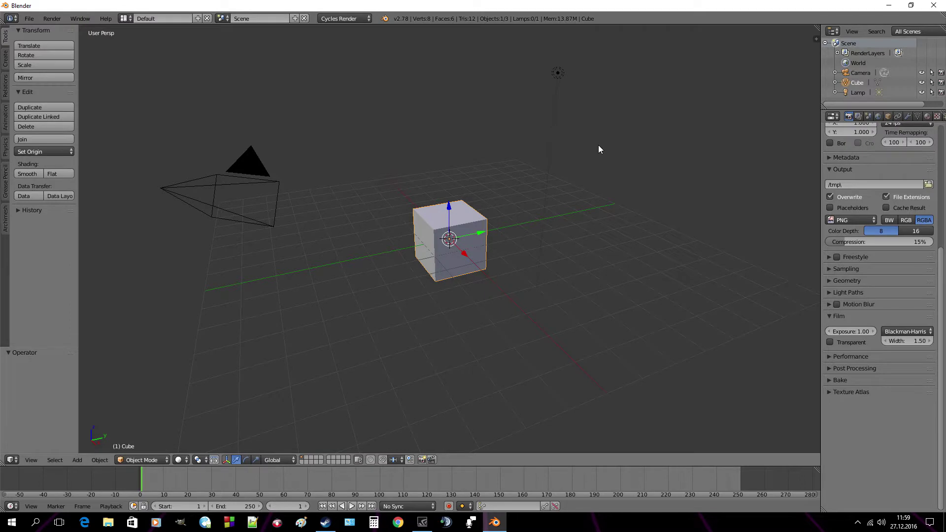
- Delete the default cube and the lamp from the scene
key(x)
click(461, 246)
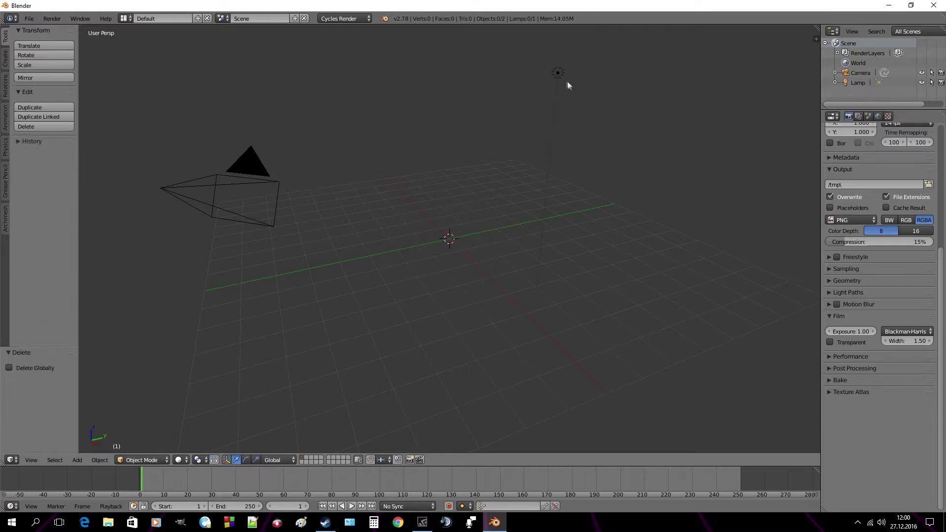
right_click(558, 73)
key(x)
click(572, 102)
- Add a plane mesh at the scene's origin and scale it up by about 12.85 on all axes
key(shift+a)
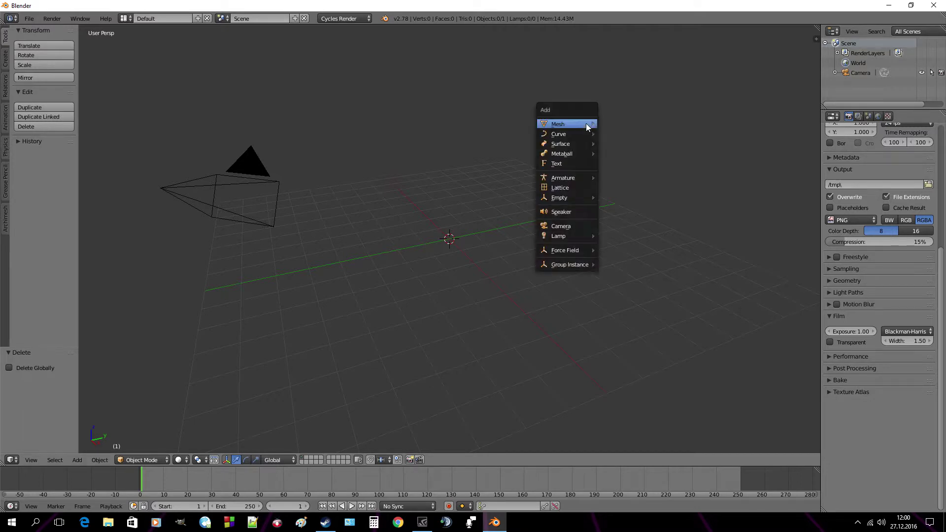
mouse_move(560, 126)
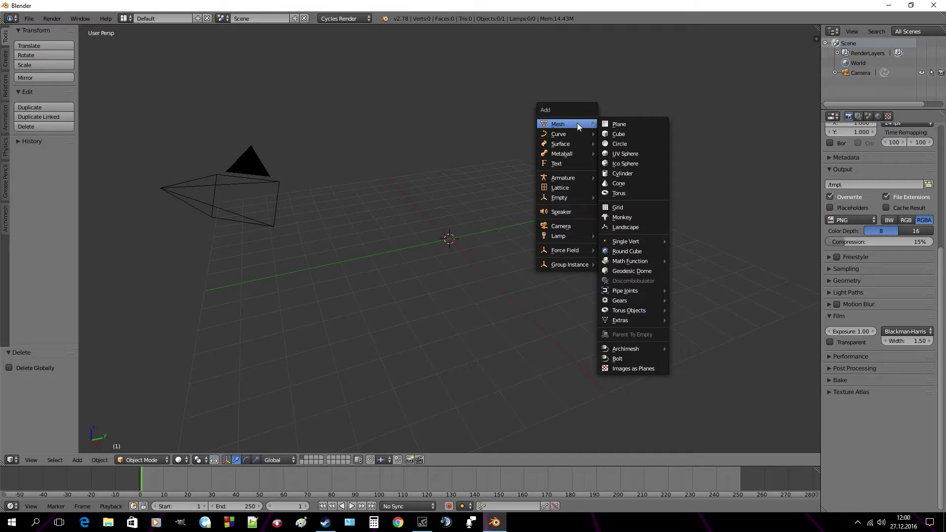
click(625, 124)
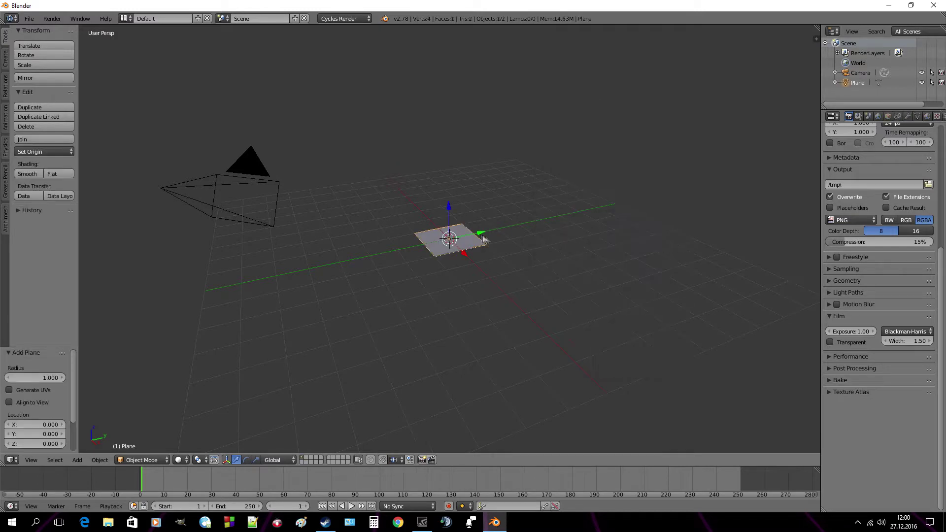
middle_drag(506, 279, 474, 296)
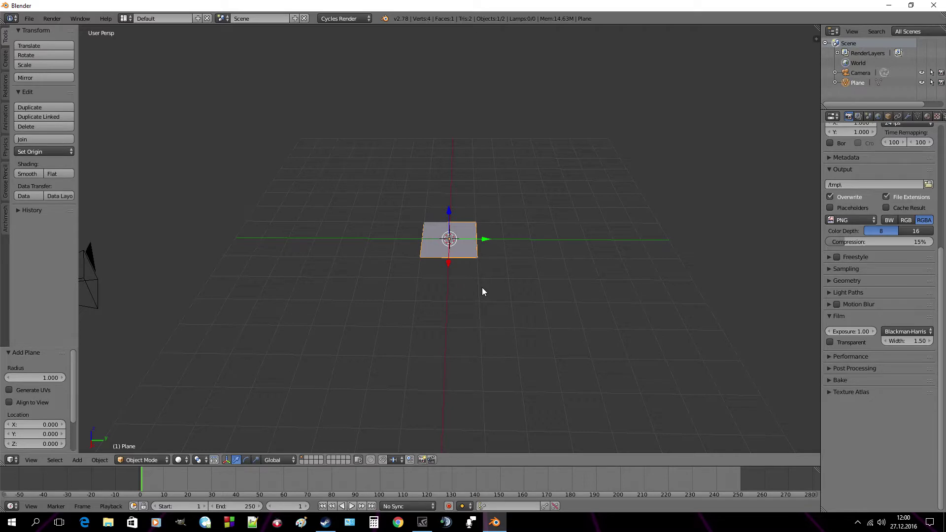
key(s)
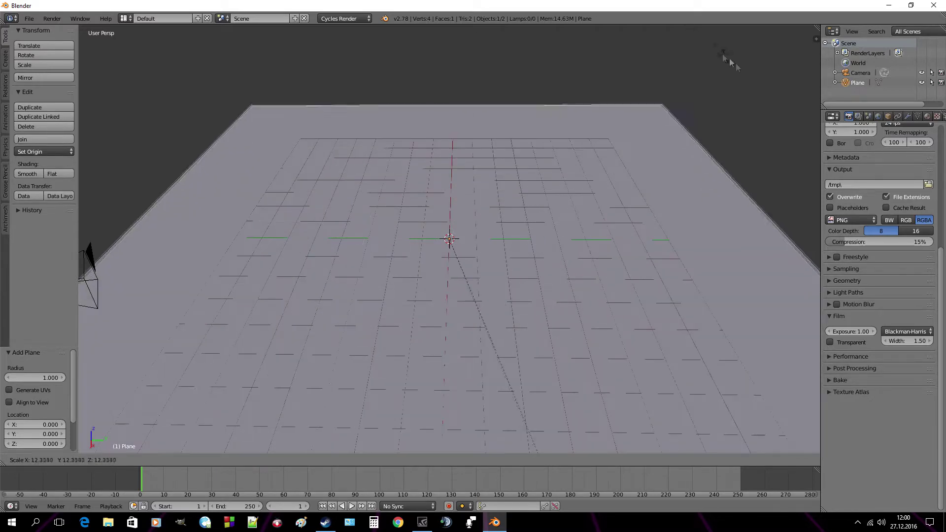
click(702, 95)
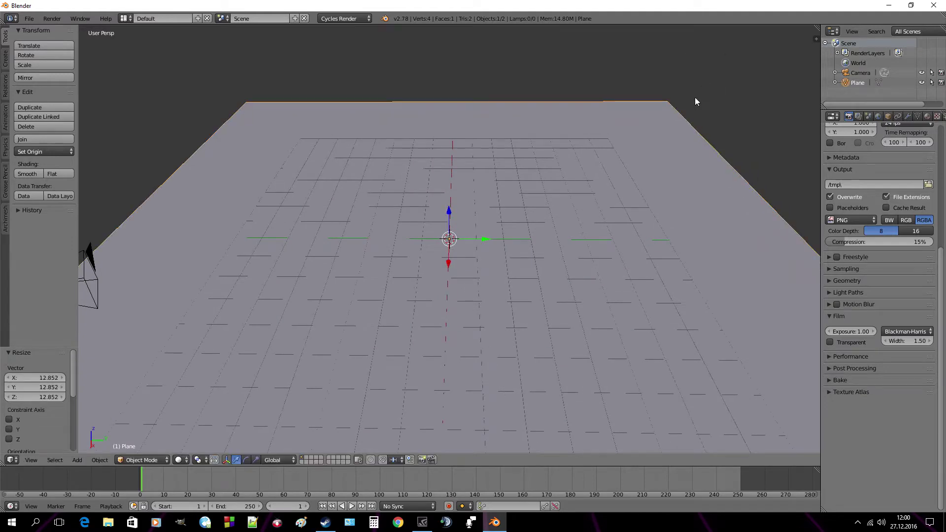
scroll(570, 232, down, 5)
middle_drag(569, 231, 591, 226)
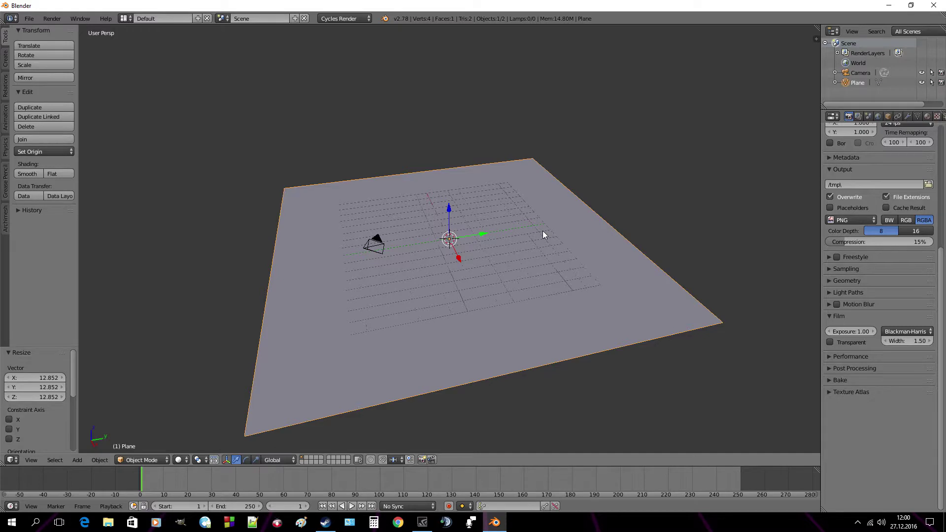
- Enter Edit Mode on the plane and subdivide the whole mesh five times with one cut each
key(Tab)
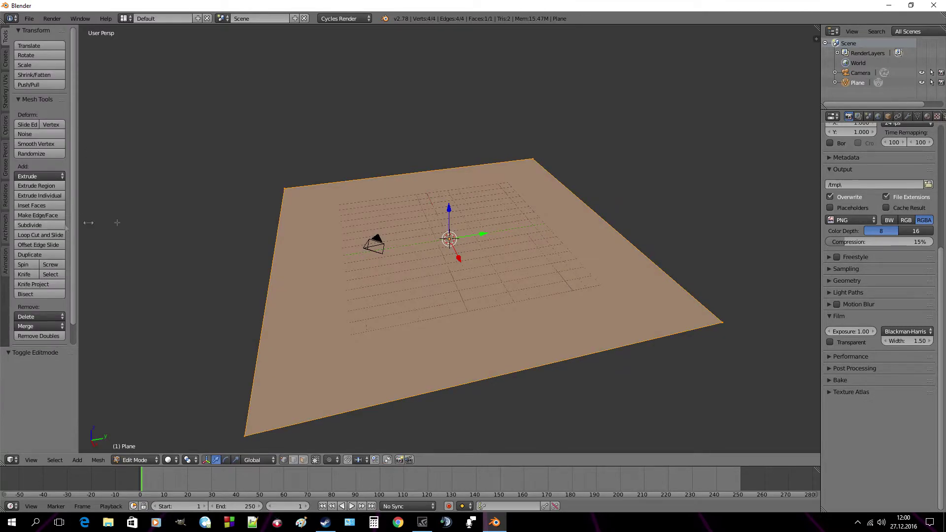
scroll(88, 223, up, 3)
click(40, 225)
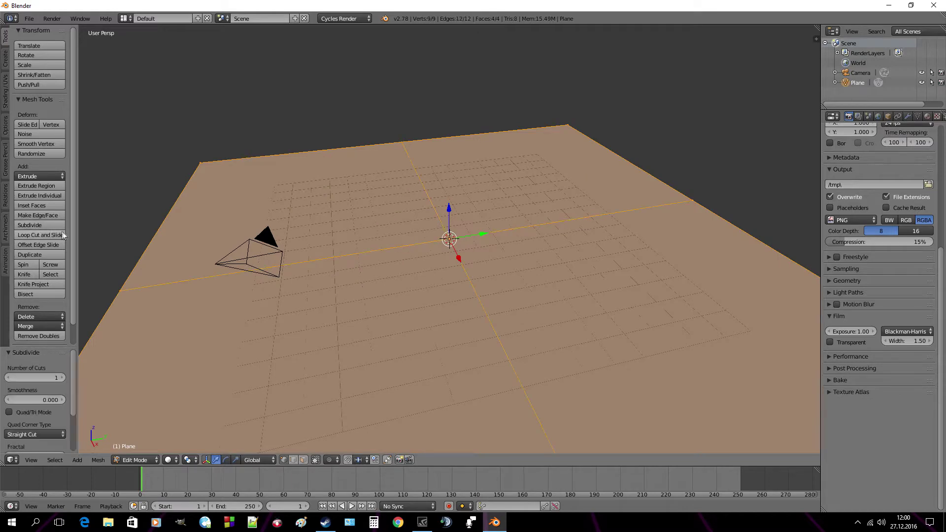
click(46, 225)
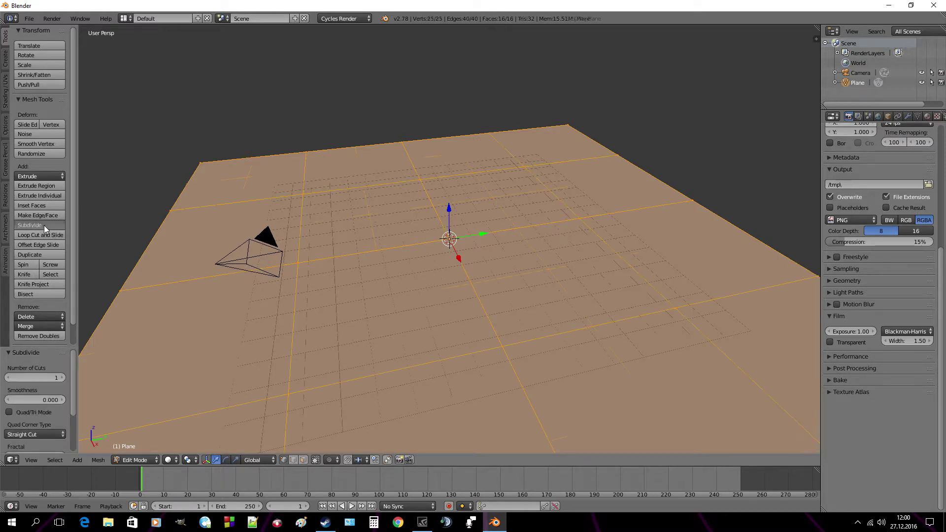
click(44, 226)
click(49, 225)
click(50, 226)
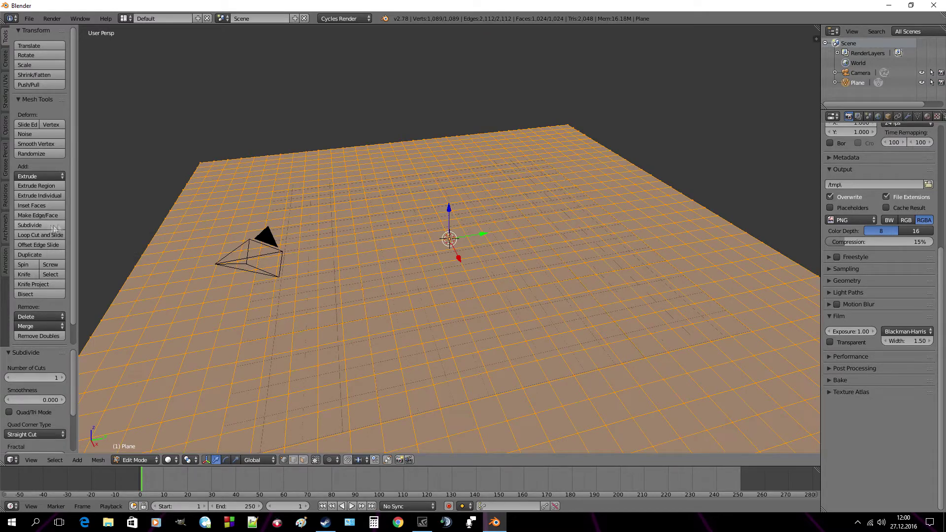
- Add a Wireframe modifier to the plane, return to Object Mode and reduce the modifier's thickness to 0.0026
middle_drag(426, 297, 434, 275)
click(908, 116)
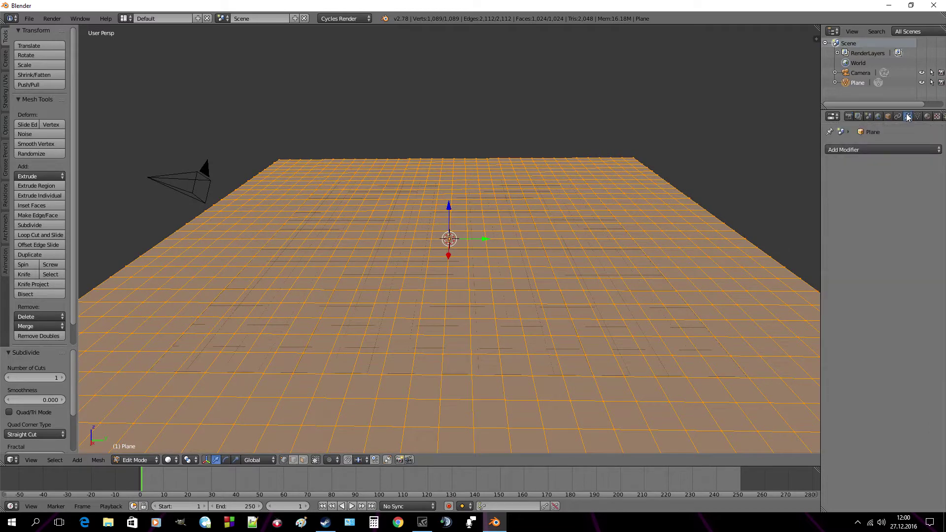
click(884, 150)
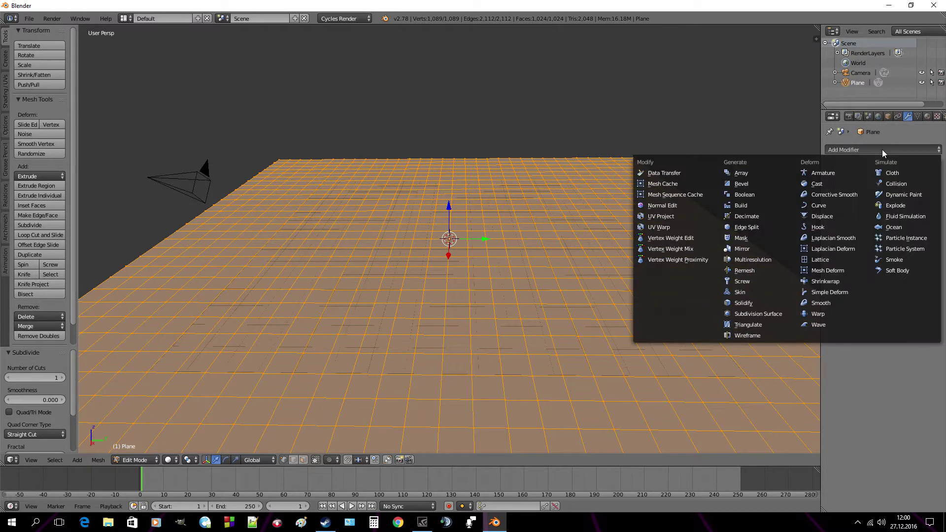
click(759, 336)
key(Tab)
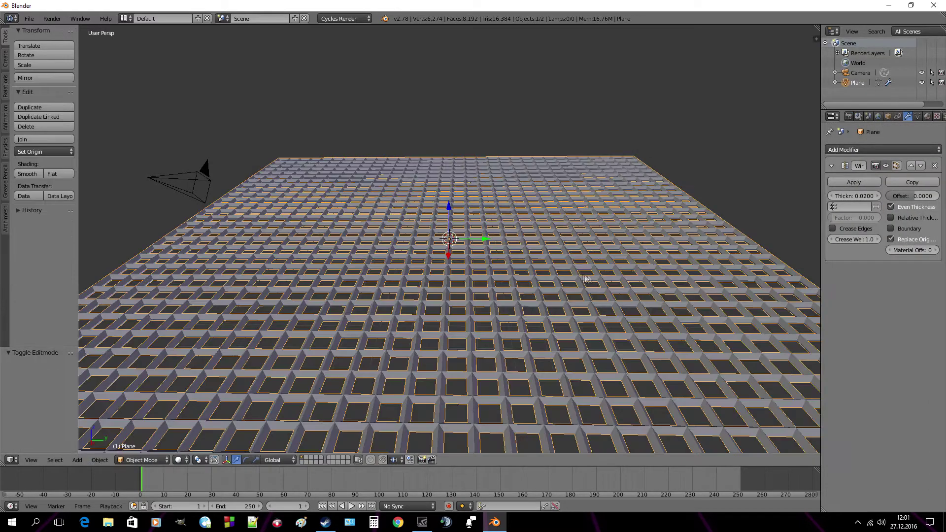
middle_drag(574, 280, 547, 272)
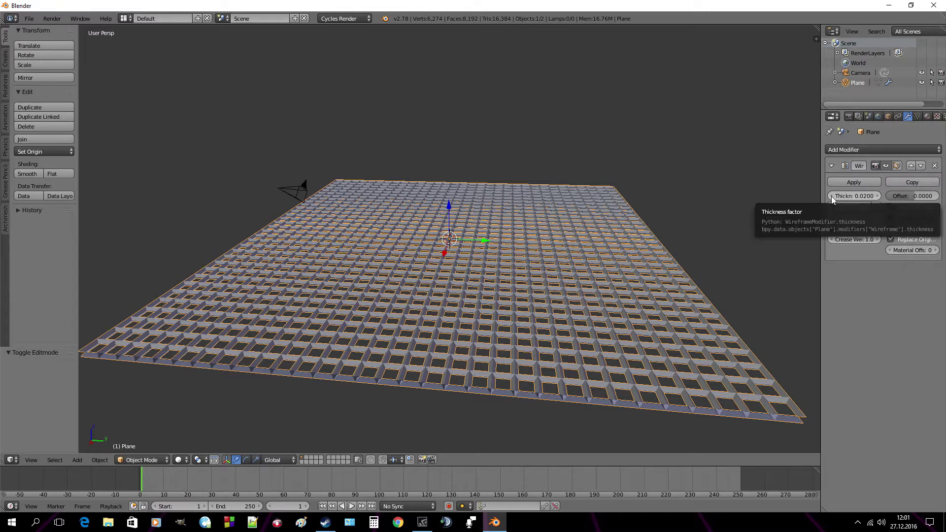
drag(855, 196, 811, 196)
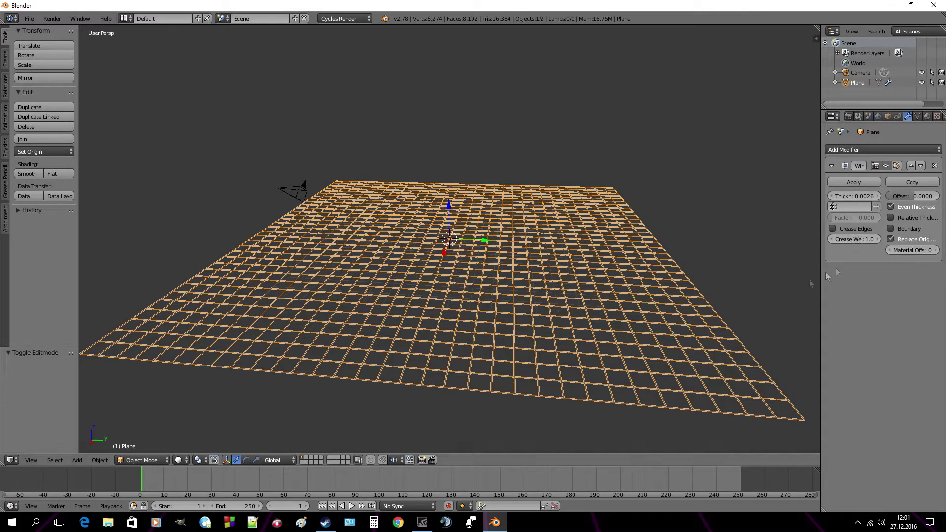
- Give the grid plane a new material with an Emission surface and a magenta color
middle_drag(526, 308, 519, 281)
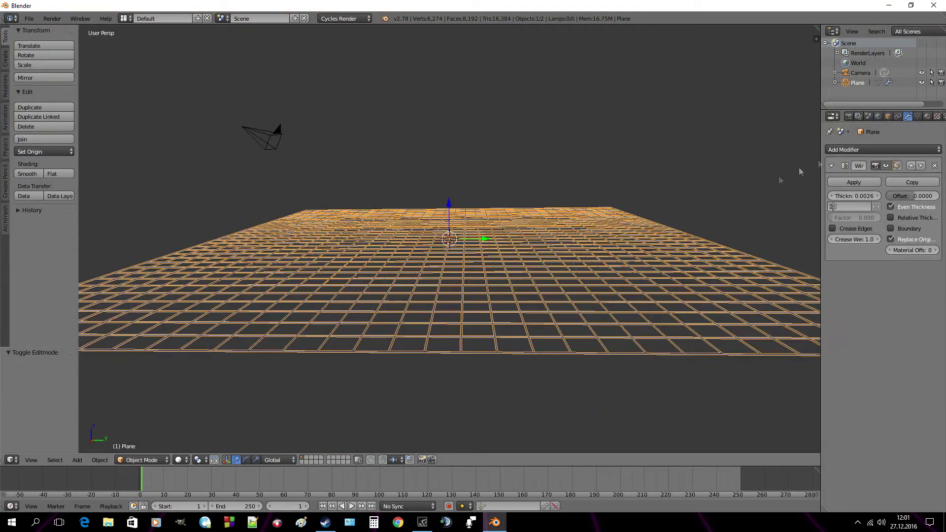
click(927, 118)
click(868, 182)
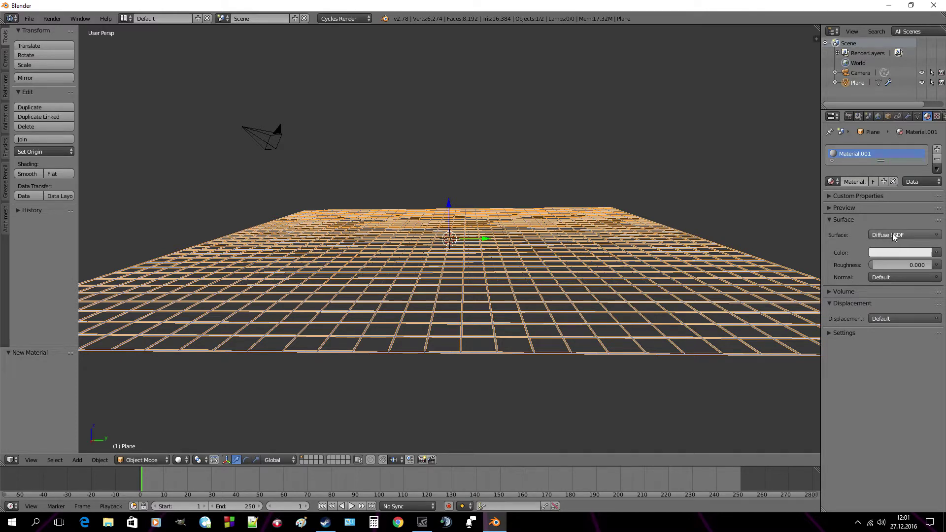
click(893, 237)
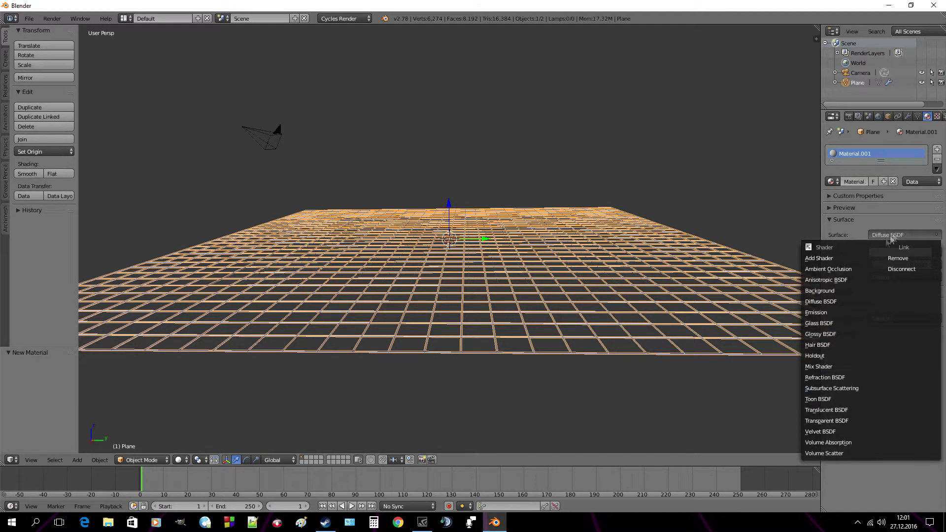
click(819, 312)
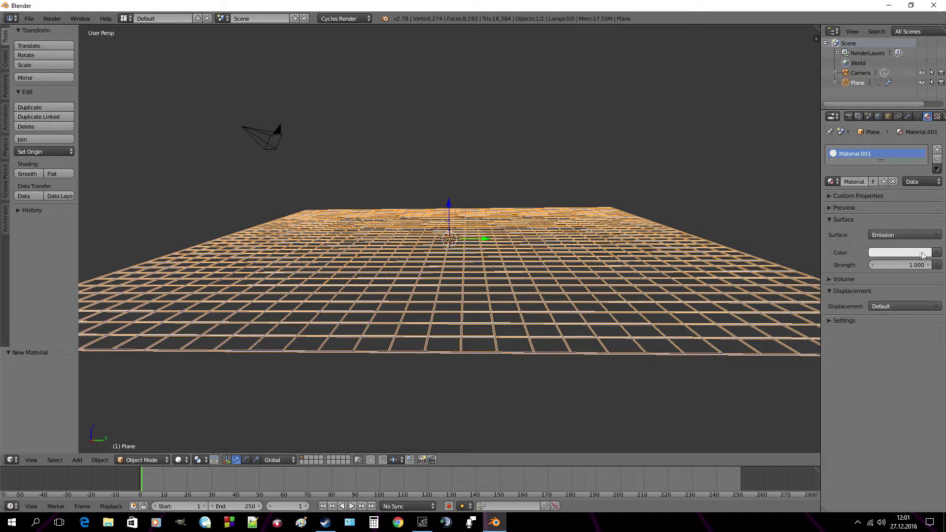
click(904, 254)
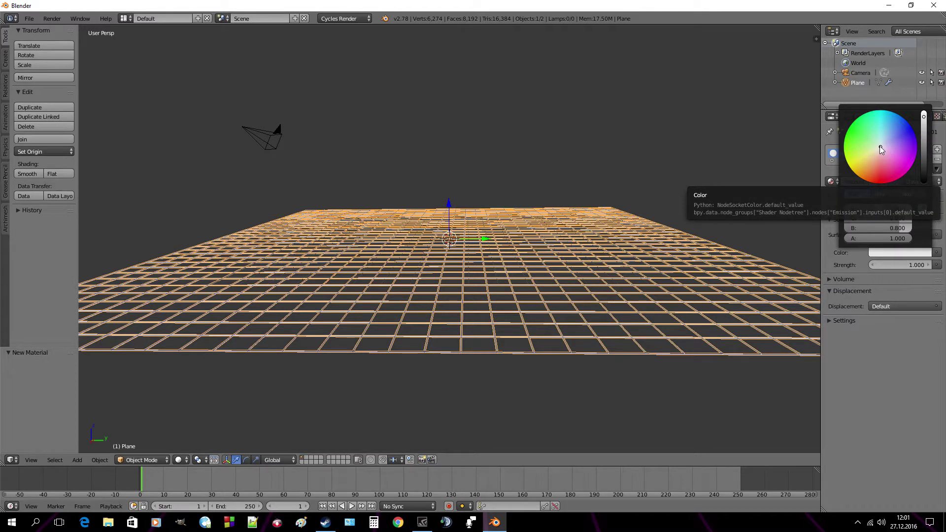
drag(881, 150, 906, 167)
- Set the world's surface color to black
middle_drag(555, 325, 551, 343)
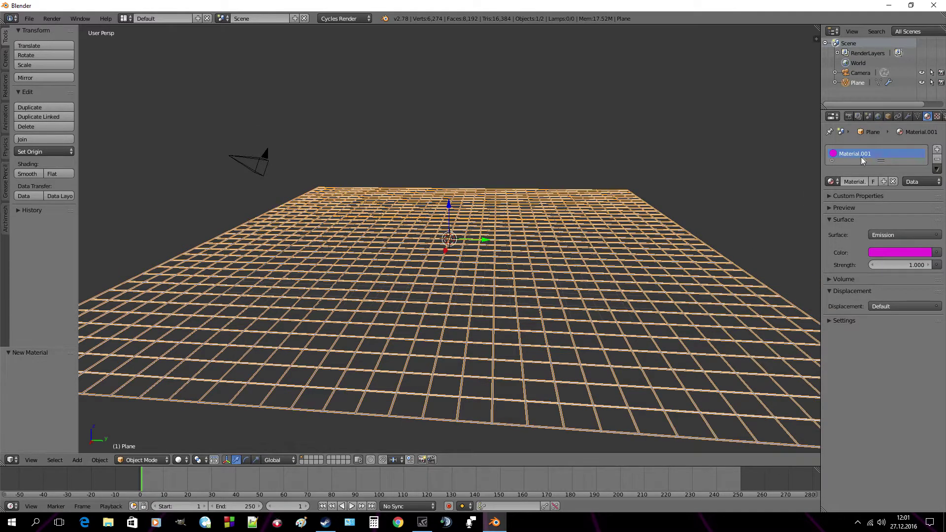
click(878, 116)
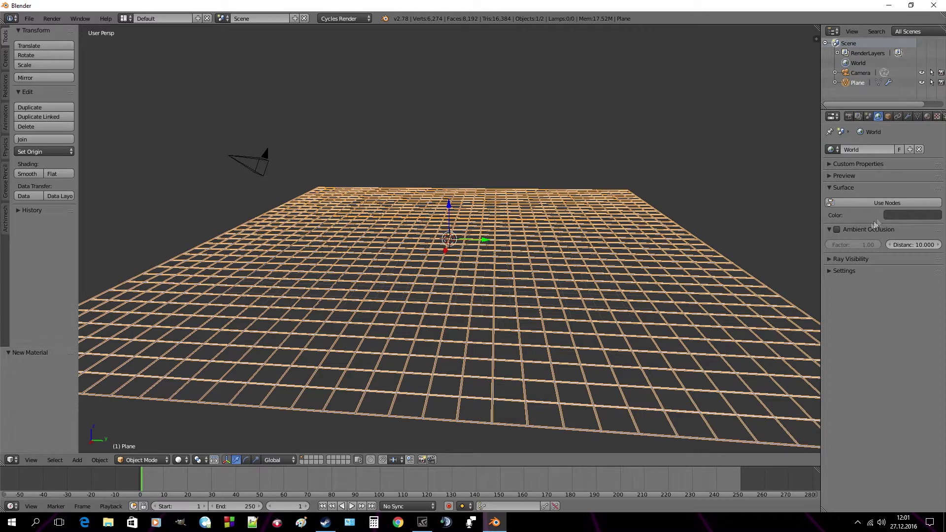
click(905, 216)
click(932, 150)
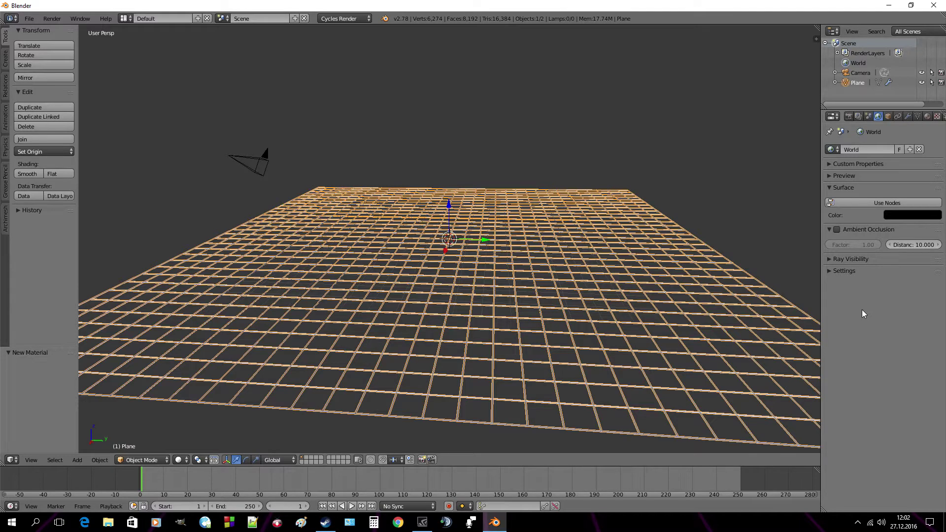
- Add a Landscape mesh at the center of the wireframe grid
mouse_move(545, 300)
middle_down()
mouse_move(507, 290)
mouse_move(549, 306)
middle_up()
scroll(505, 287, up, 2)
scroll(505, 287, down, 4)
scroll(549, 306, up, 2)
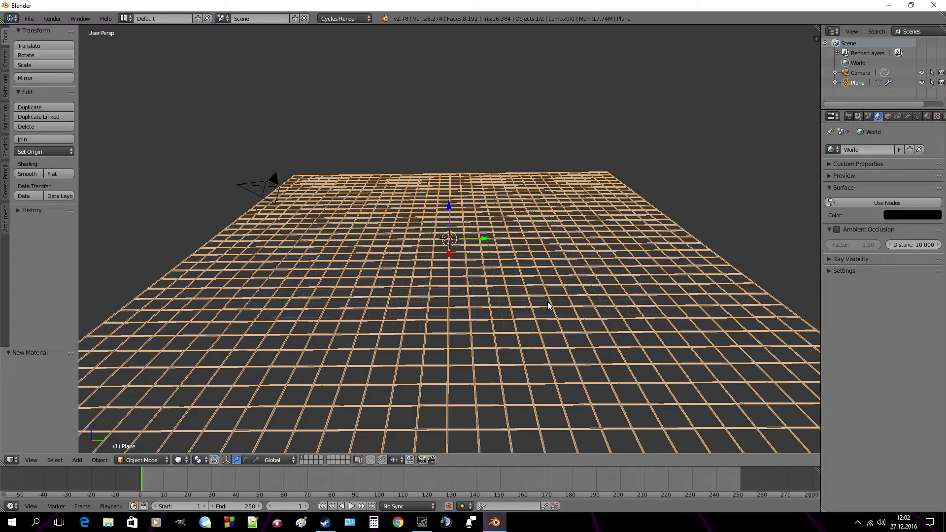
key(shift+a)
mouse_move(548, 304)
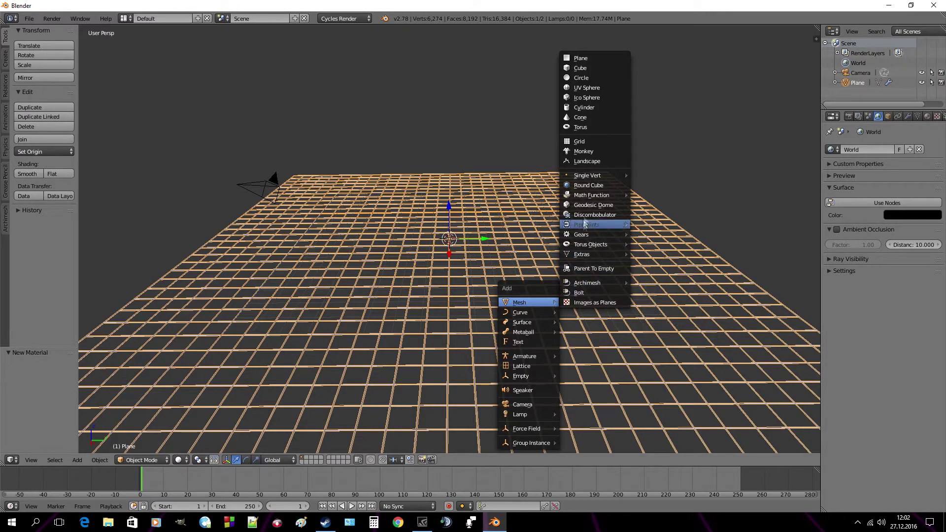
click(588, 162)
- Scale the landscape up by about 5.19 on all axes so its terrain covers the middle of the grid
middle_drag(539, 235, 479, 234)
scroll(479, 234, up, 2)
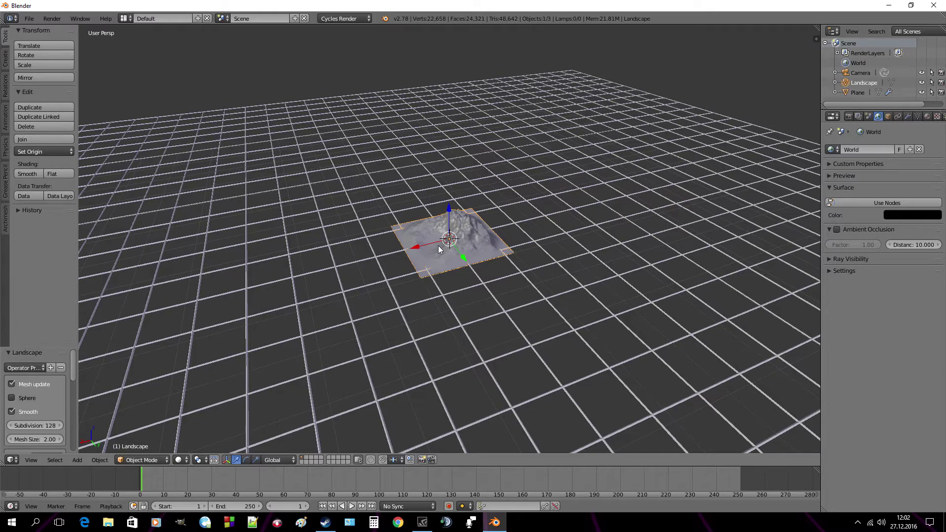
key(s)
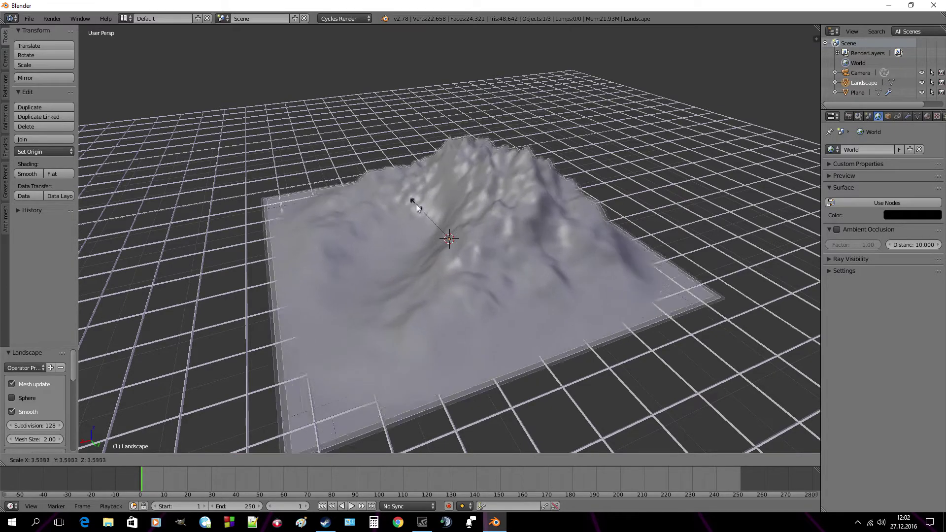
click(407, 184)
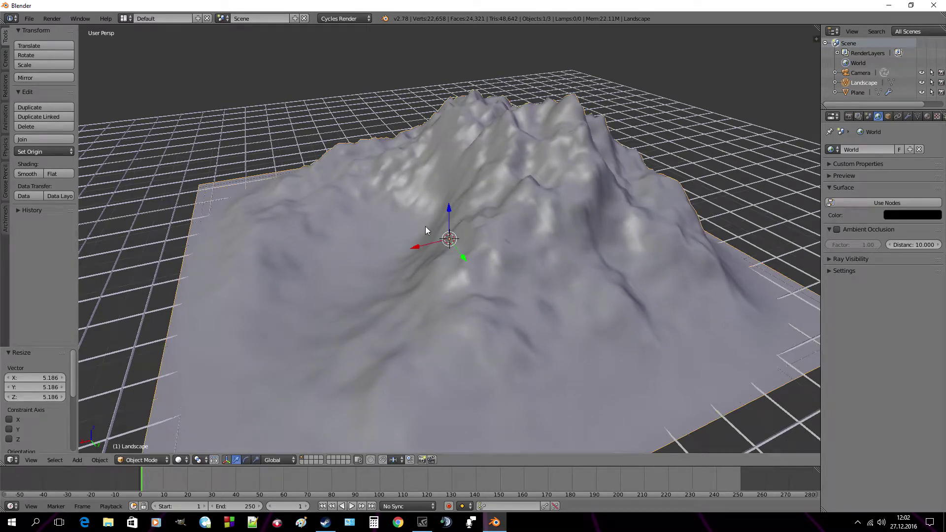
middle_drag(424, 226, 389, 229)
scroll(471, 243, down, 3)
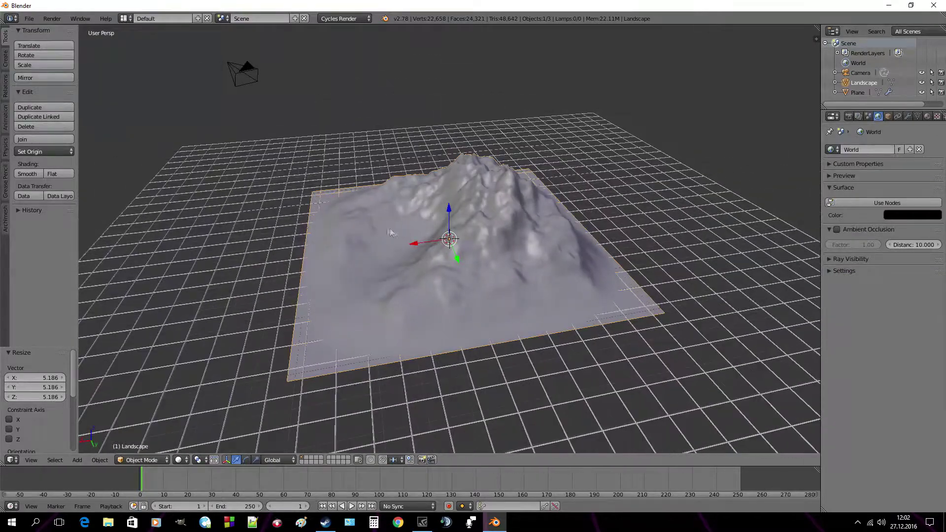
- Move the landscape about -7.6 along the X axis toward the far edge of the wireframe grid
key(g)
key(x)
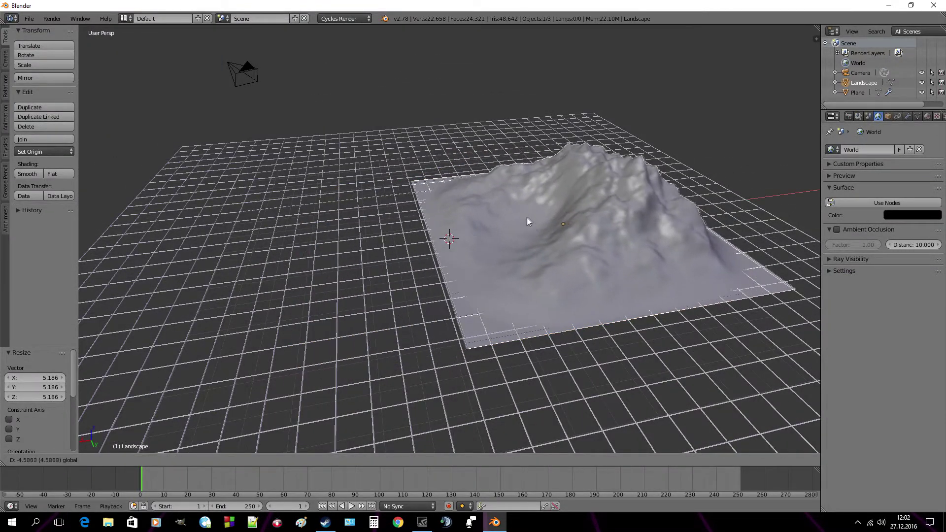
click(595, 196)
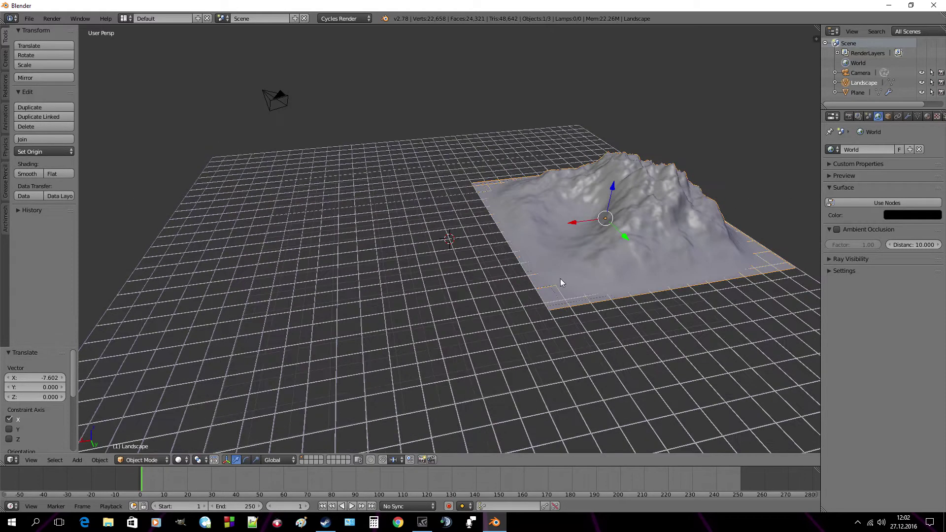
- Add a Wireframe modifier to the landscape and set its thickness to 0.0019
middle_drag(560, 279, 747, 212)
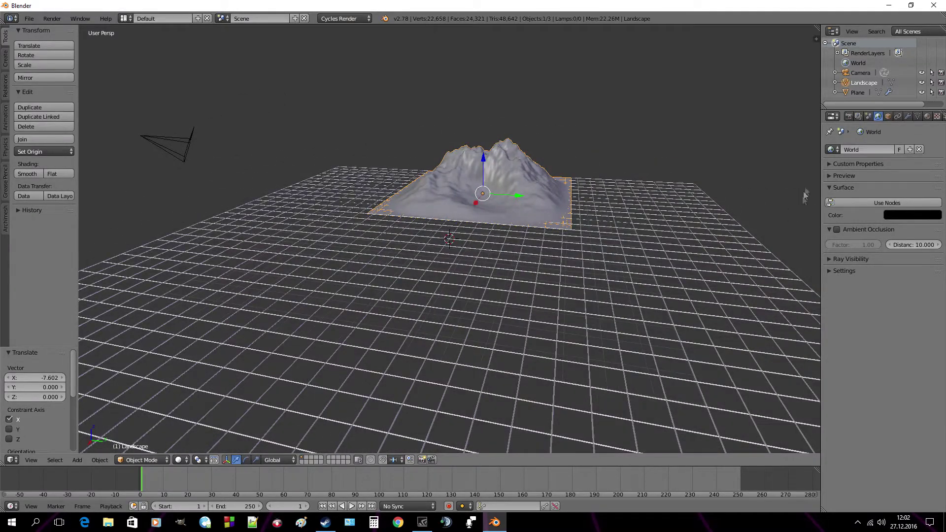
click(908, 117)
click(881, 151)
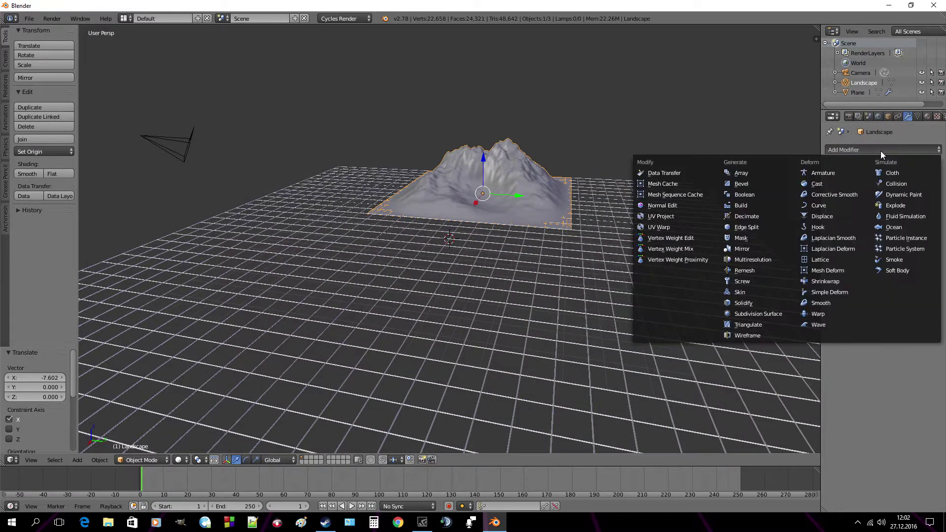
click(782, 337)
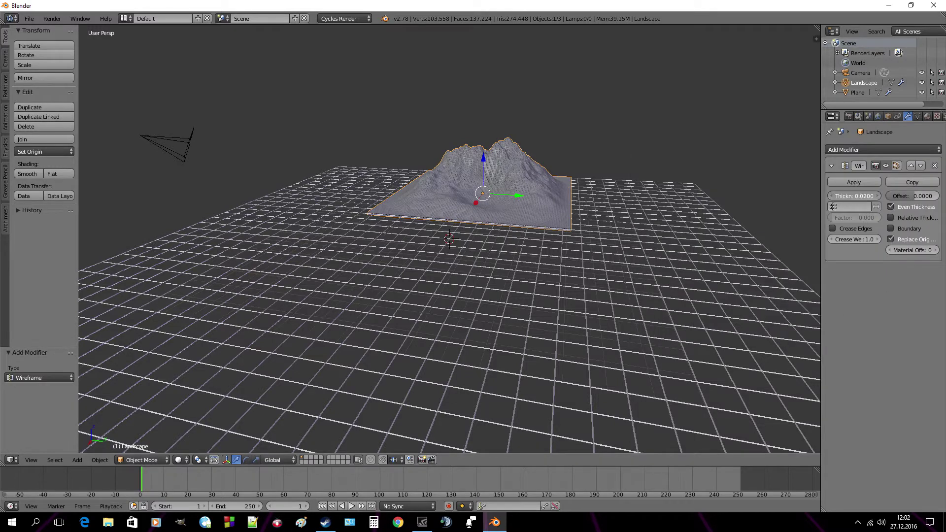
drag(854, 196, 837, 196)
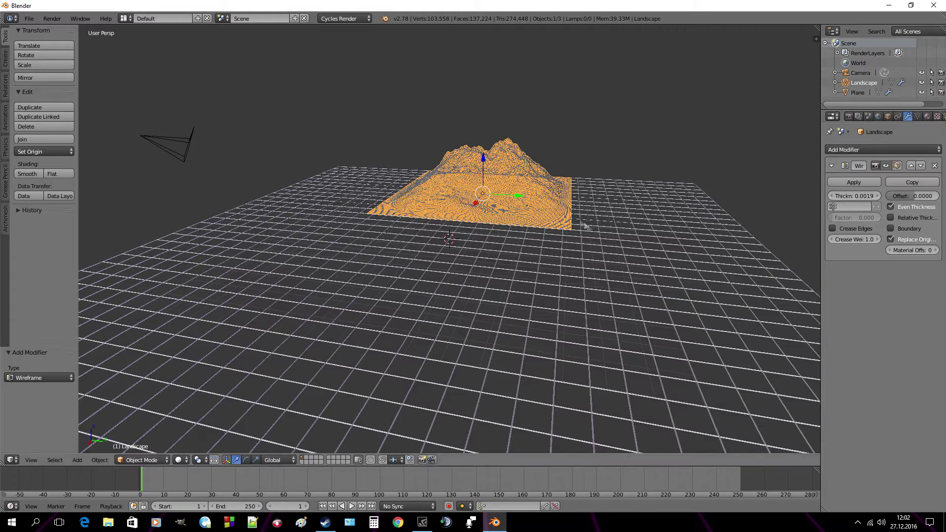
- Give the landscape a new material with an Emission surface and a magenta color
middle_drag(610, 228, 585, 235)
scroll(585, 235, up, 2)
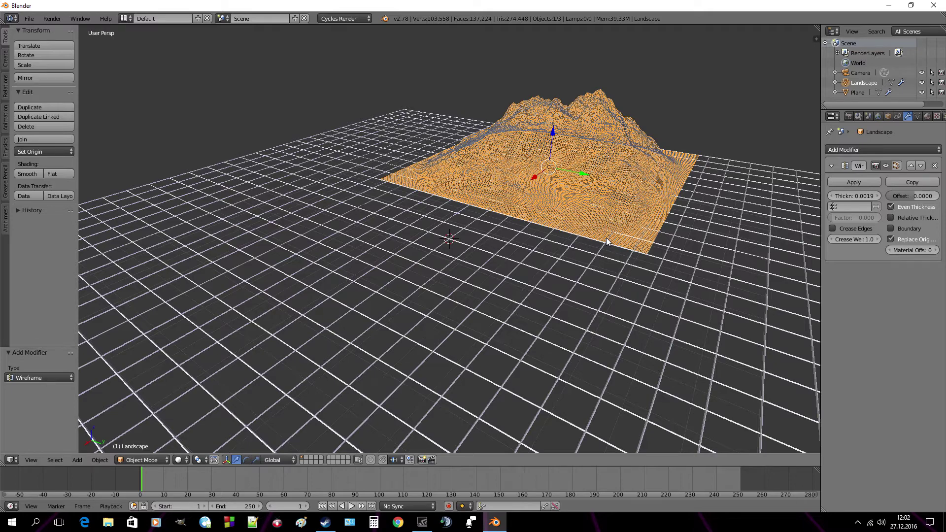
mouse_move(608, 241)
middle_down()
mouse_move(570, 249)
mouse_move(615, 240)
middle_up()
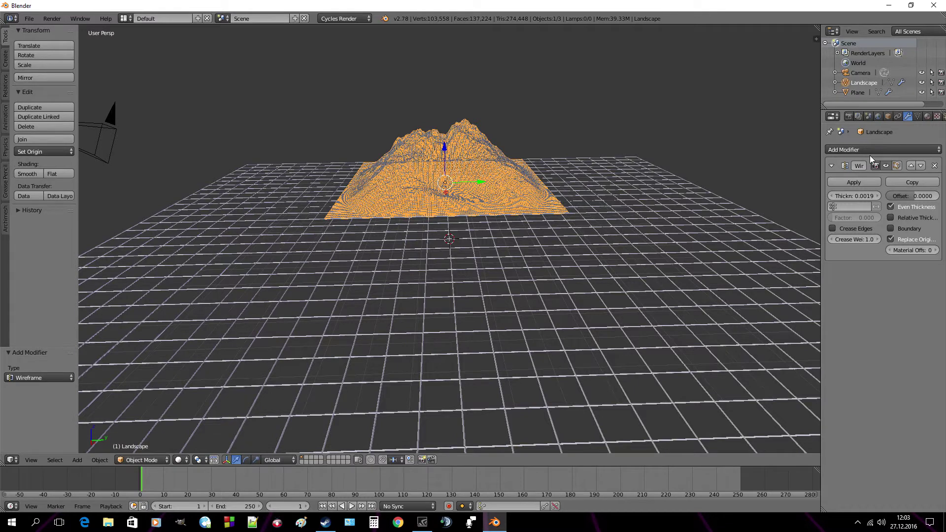
click(927, 116)
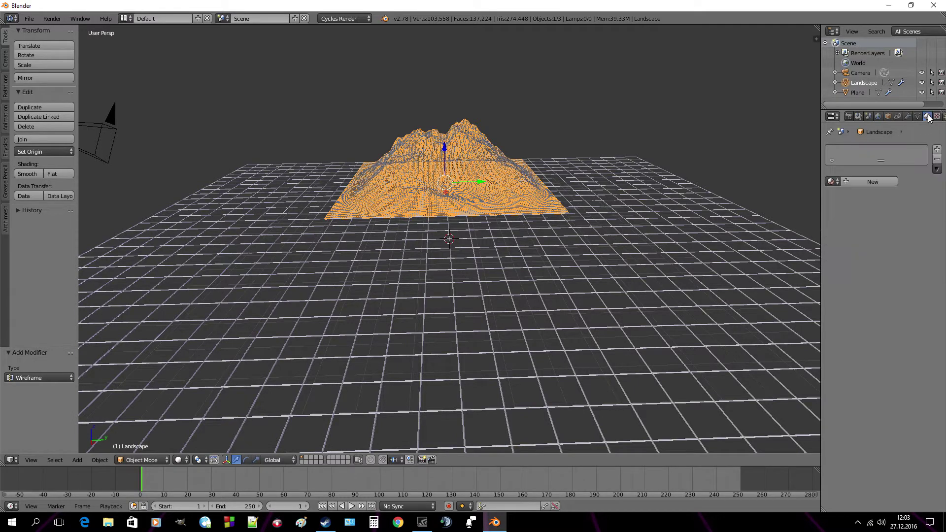
click(868, 182)
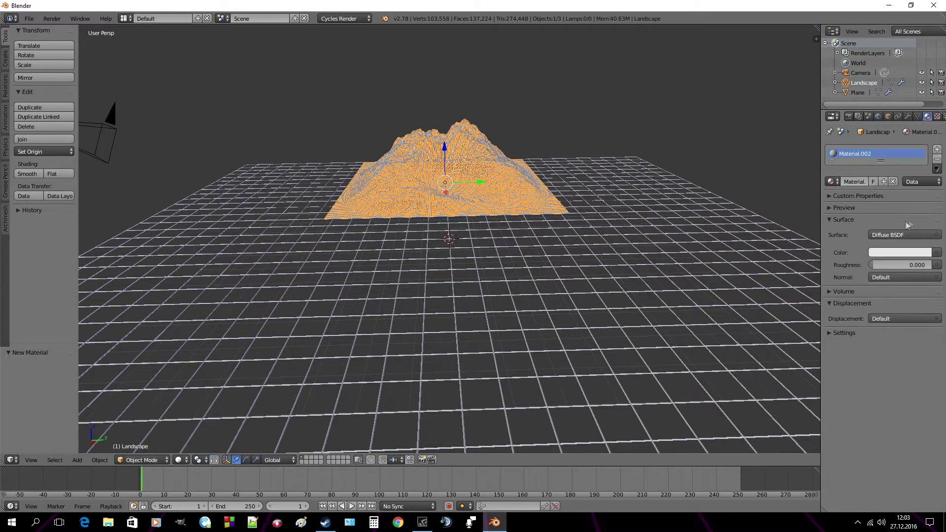
click(897, 235)
click(848, 312)
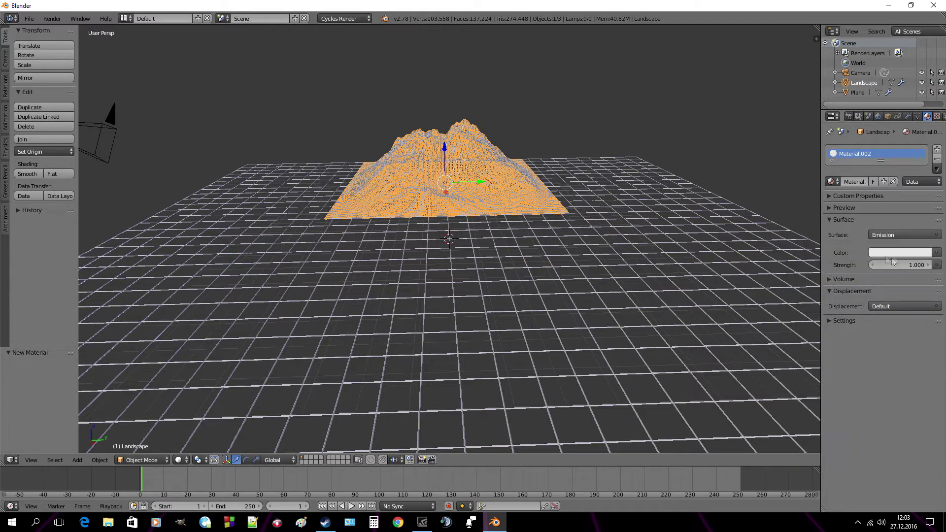
click(888, 252)
drag(884, 148, 906, 161)
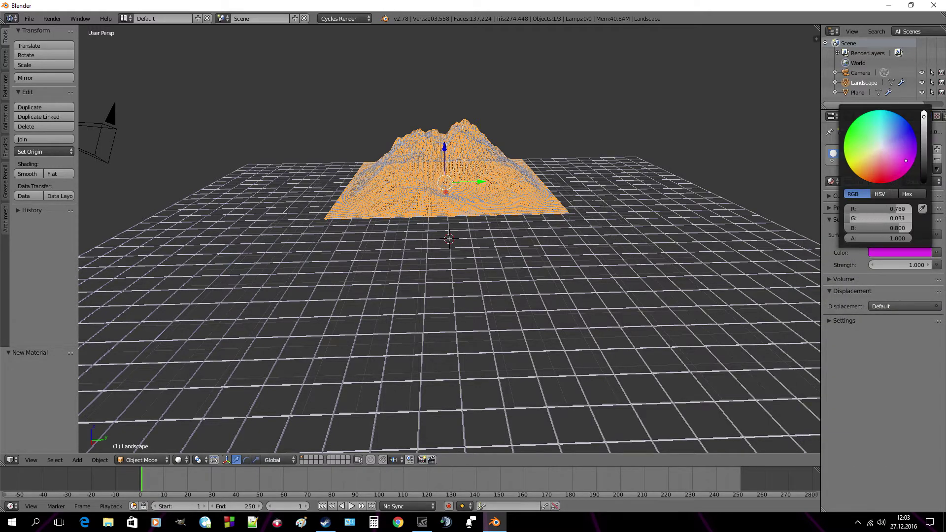
- Add a Sapling Tree Gen tree at the center of the grid and enable Bevel in its Geometry settings
scroll(586, 284, down, 3)
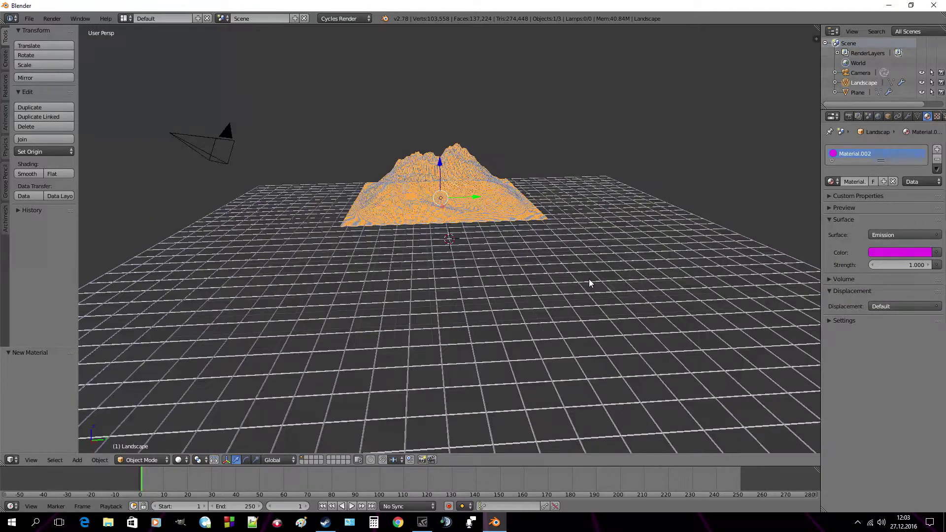
scroll(586, 277, up, 3)
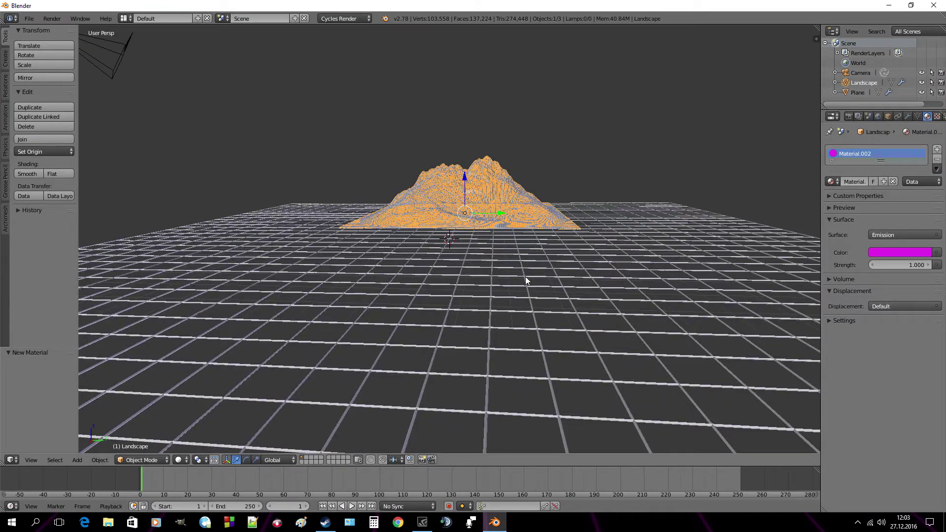
scroll(525, 279, down, 2)
middle_drag(525, 279, 526, 288)
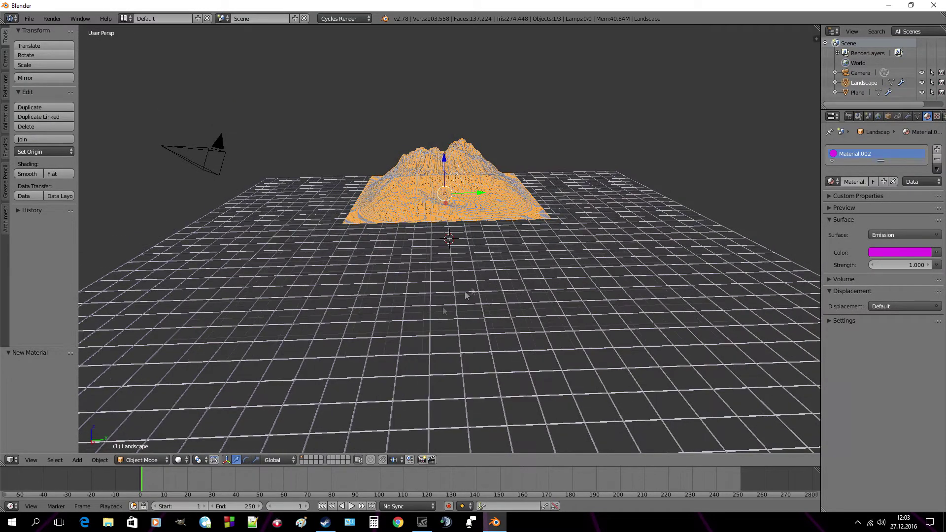
click(77, 461)
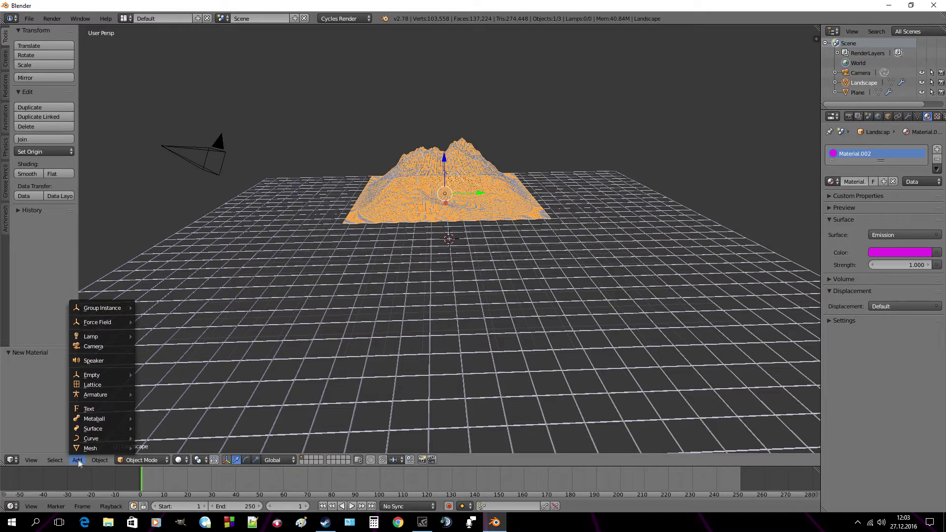
mouse_move(86, 440)
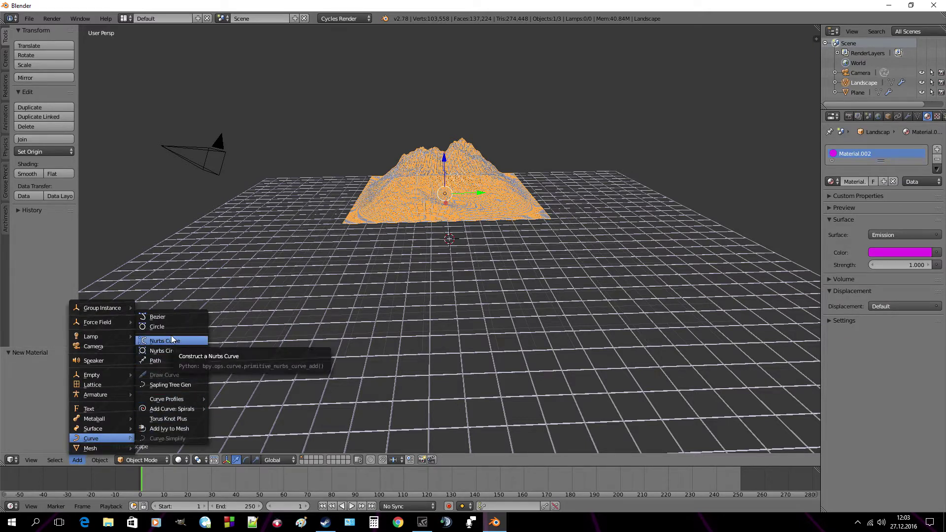
click(170, 384)
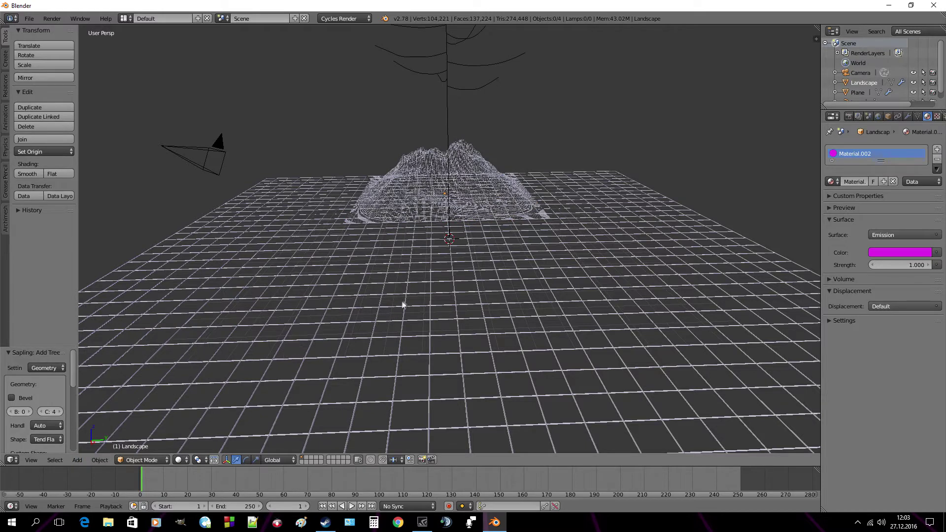
scroll(424, 294, down, 3)
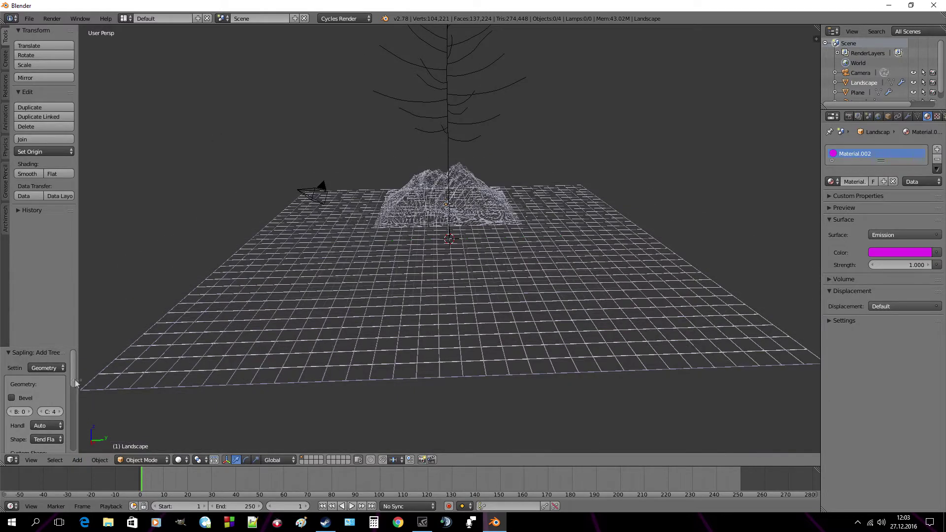
scroll(75, 384, down, 2)
drag(70, 347, 70, 264)
click(20, 300)
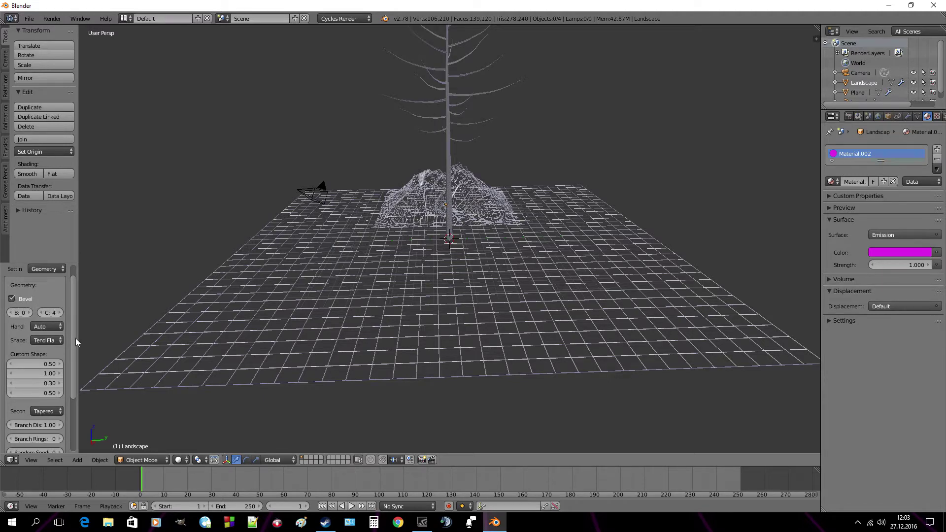
- Try the douglas_fir preset on the sapling tree and replace it with the small_maple preset
drag(75, 338, 71, 424)
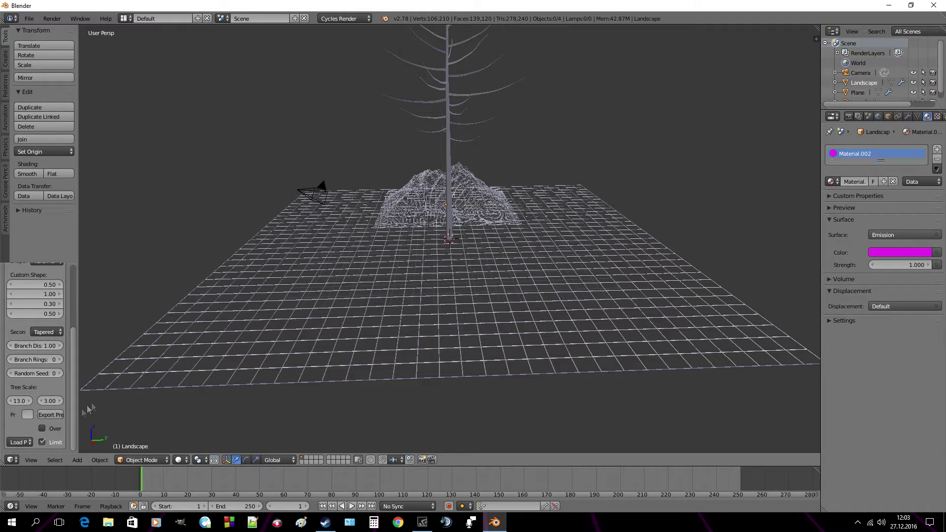
click(23, 442)
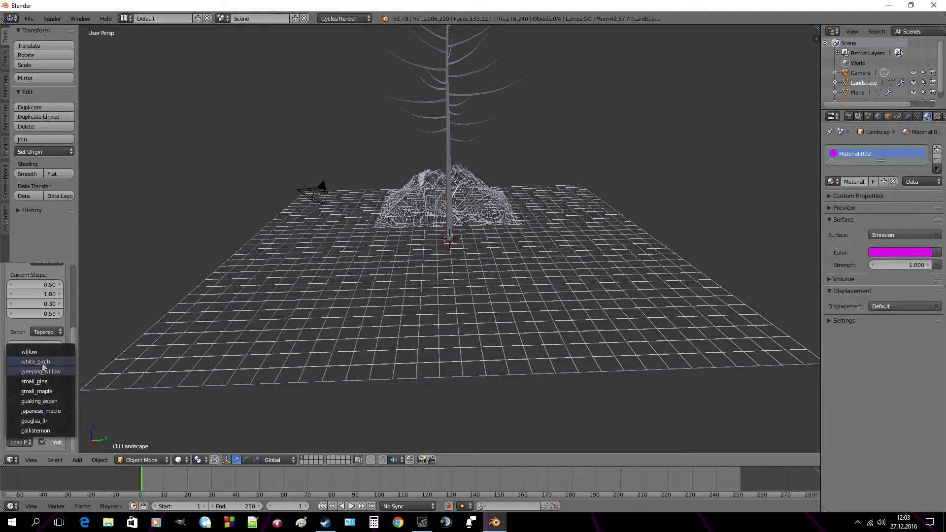
click(34, 422)
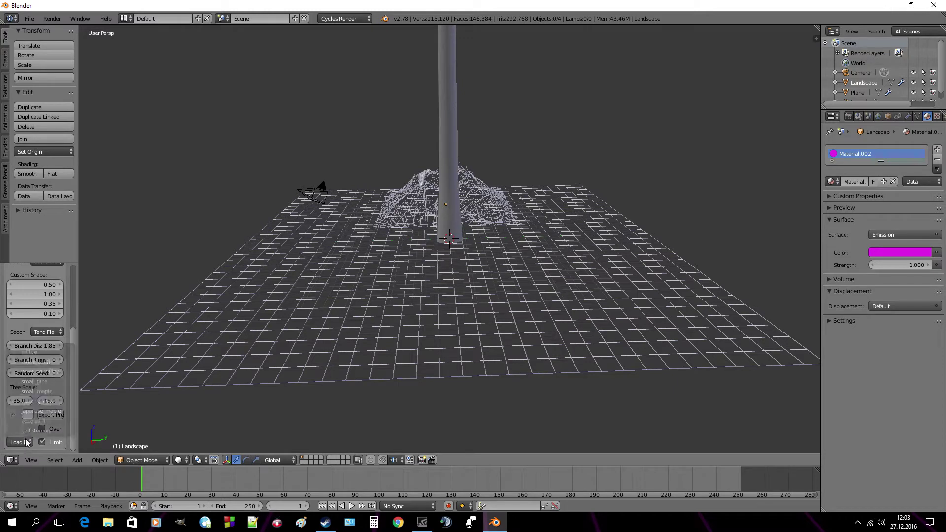
click(19, 442)
click(28, 391)
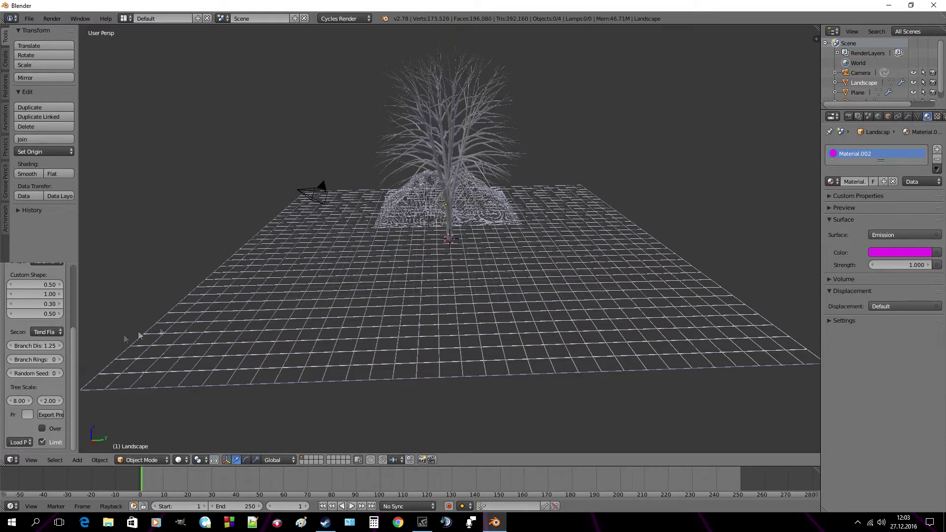
- Scale the tree down to about 0.22 on all axes and move it along the Y axis to one side of the mountain
right_click(448, 198)
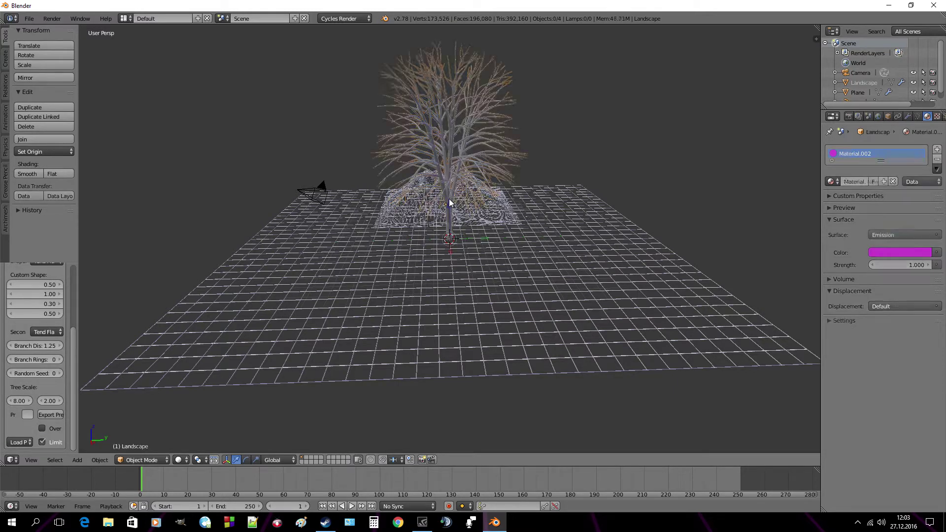
key(s)
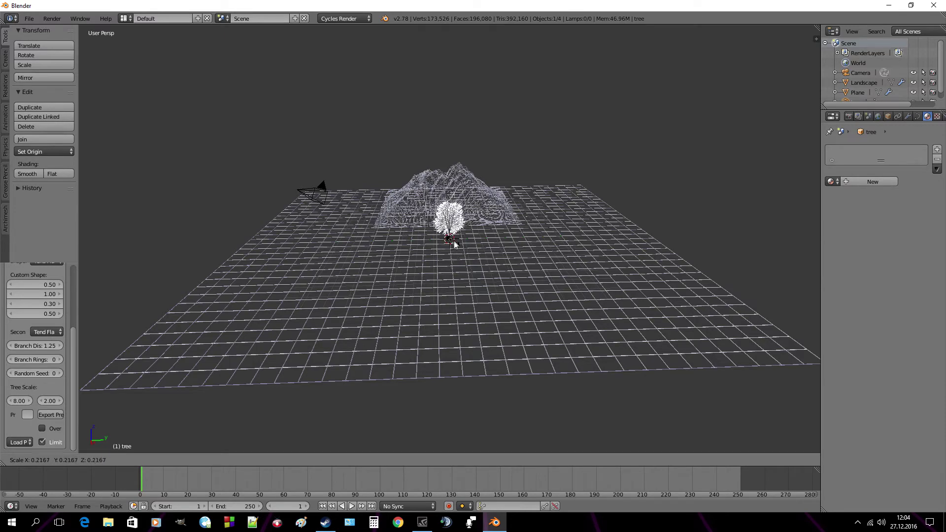
click(454, 244)
middle_drag(492, 241, 521, 254)
mouse_move(485, 240)
mouse_down()
mouse_move(450, 241)
mouse_move(476, 242)
mouse_up()
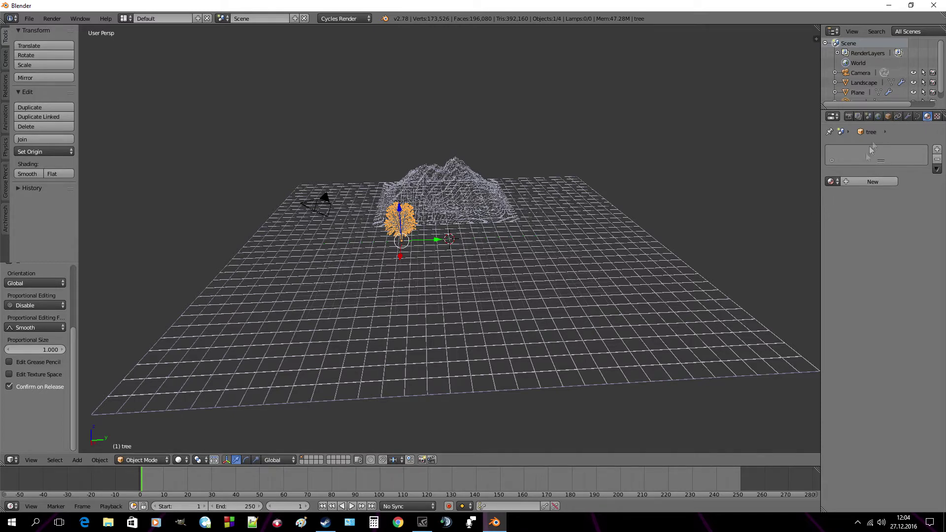
- Give the tree a new material with an Emission surface and a slightly darkened green color
click(873, 181)
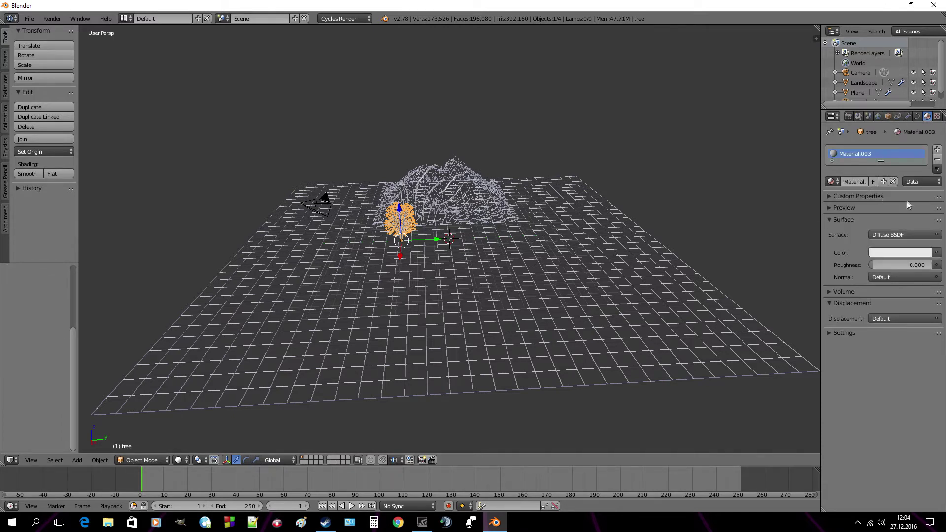
click(887, 237)
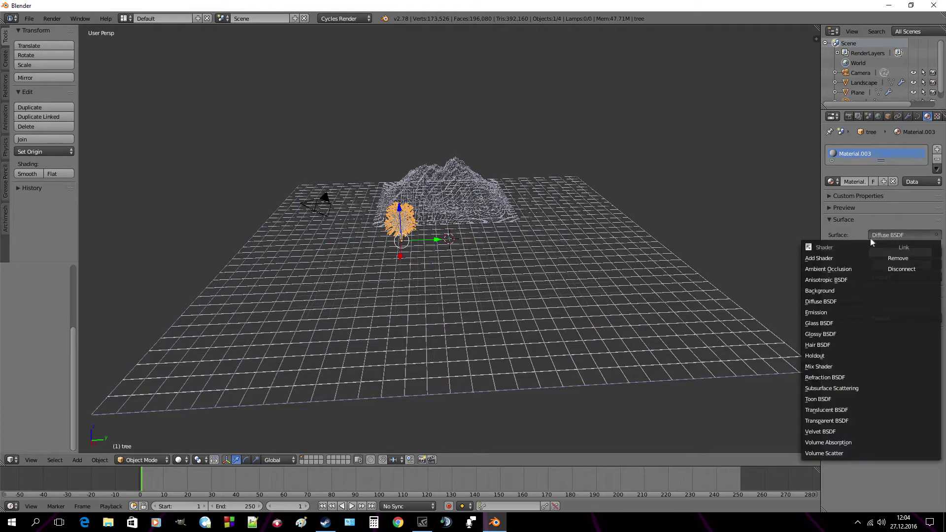
click(828, 312)
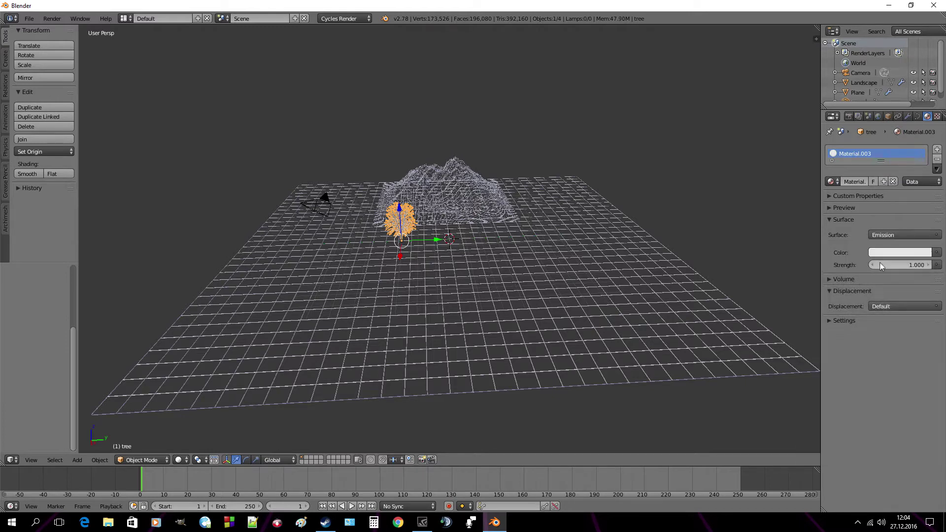
click(882, 254)
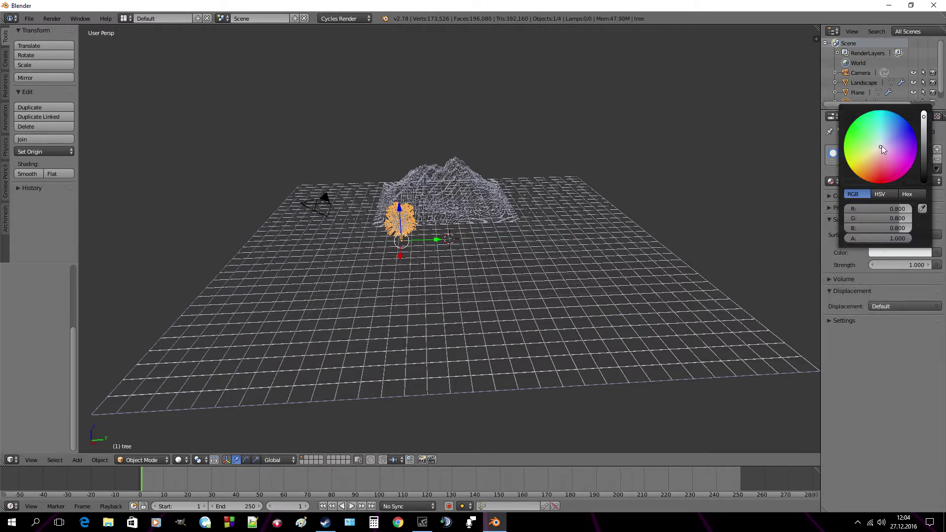
drag(882, 149, 867, 114)
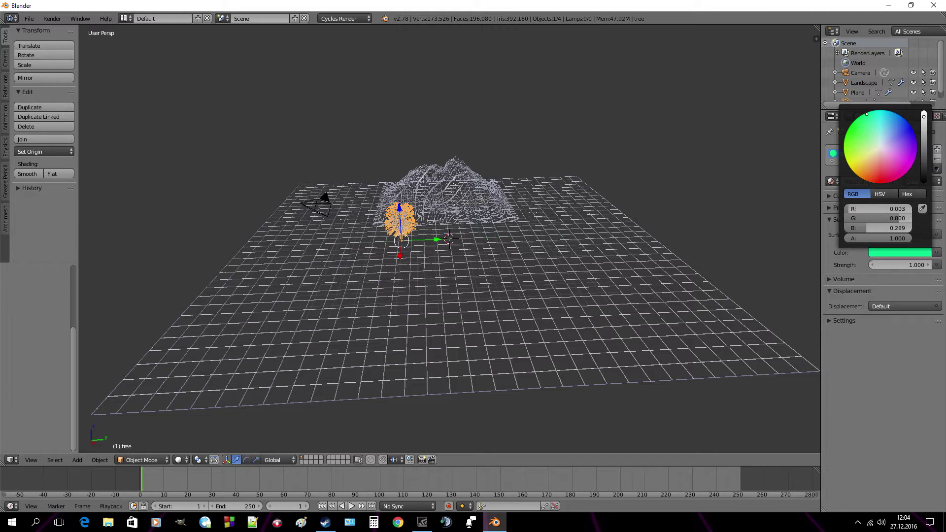
drag(924, 116, 925, 122)
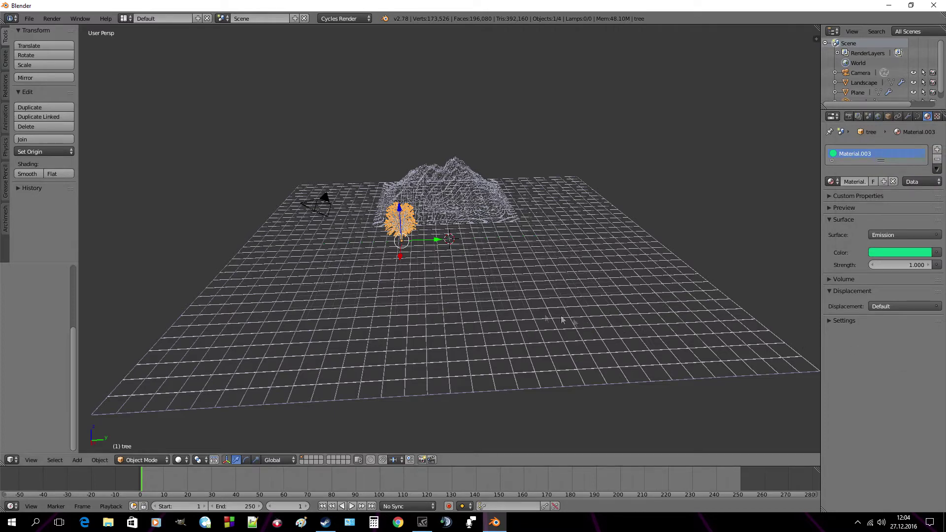
- Scale the tree down further on all axes so it is smaller relative to the mountain
middle_drag(507, 310, 418, 248)
key(s)
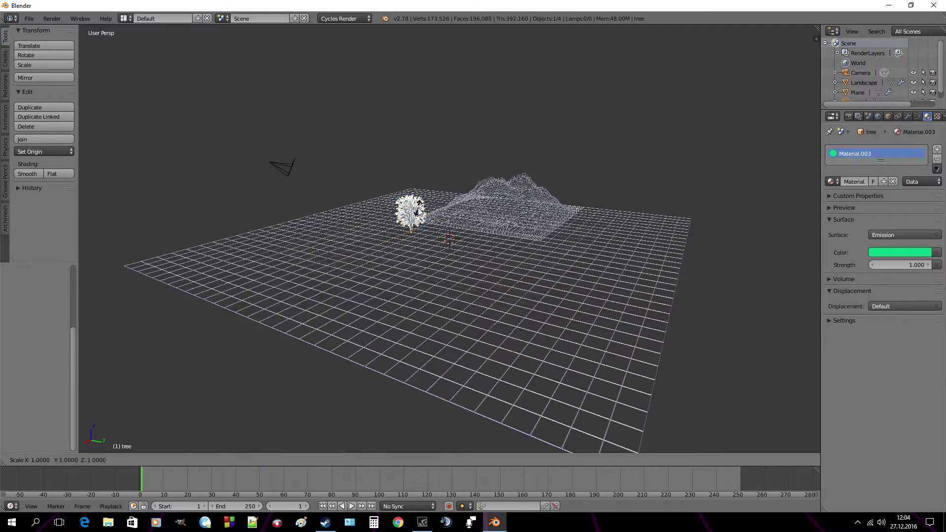
click(412, 220)
middle_drag(413, 221, 454, 262)
scroll(384, 268, up, 3)
middle_drag(384, 268, 398, 269)
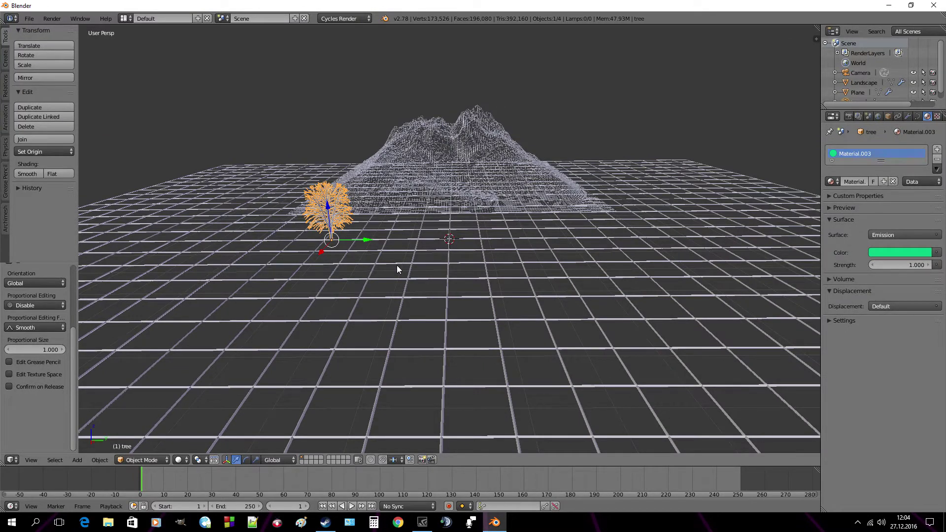
- Duplicate the tree four times and place the copies at different spots on the grid in front of the mountain
key(shift+d)
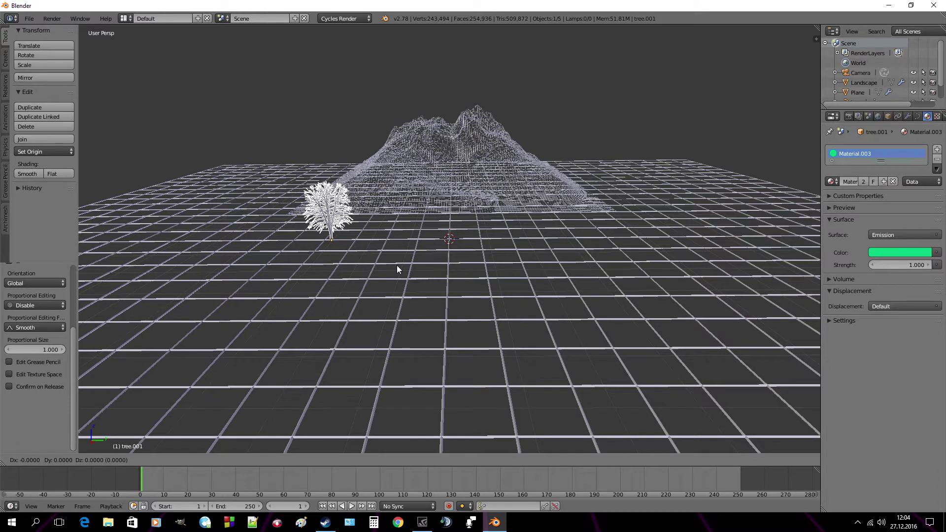
click(672, 262)
middle_drag(672, 262, 634, 268)
key(shift+d)
click(302, 266)
middle_drag(302, 266, 345, 266)
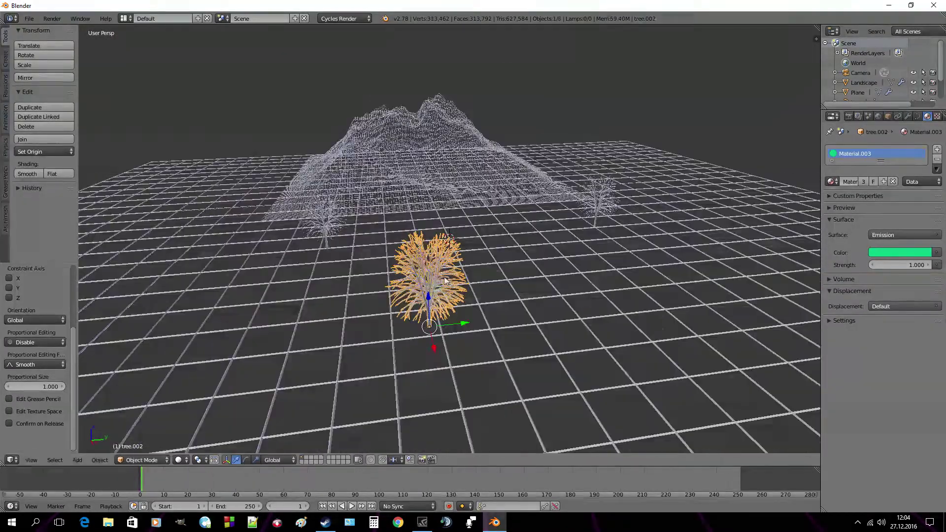
key(shift+d)
click(646, 315)
middle_drag(645, 315, 549, 284)
key(shift+d)
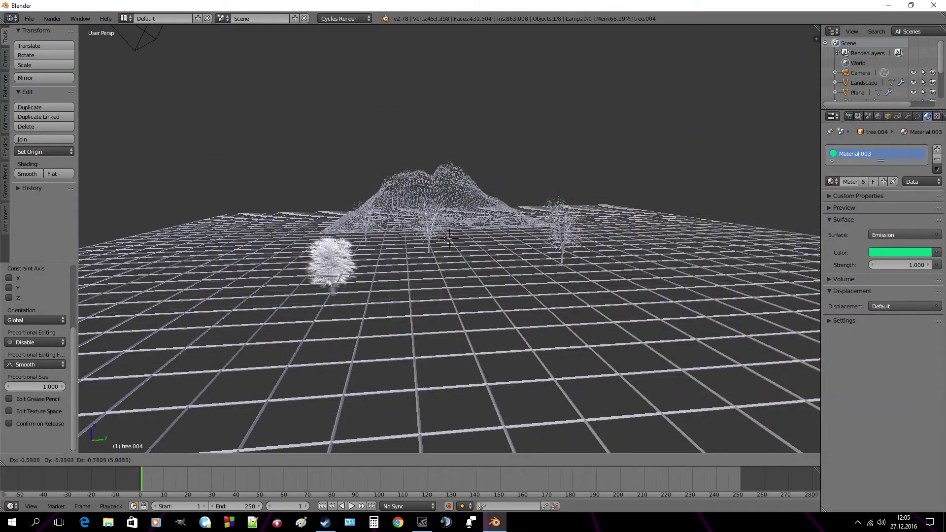
click(402, 284)
- Adjust the heights of the duplicated trees so that their trunks stand on the grid
middle_drag(471, 315, 458, 281)
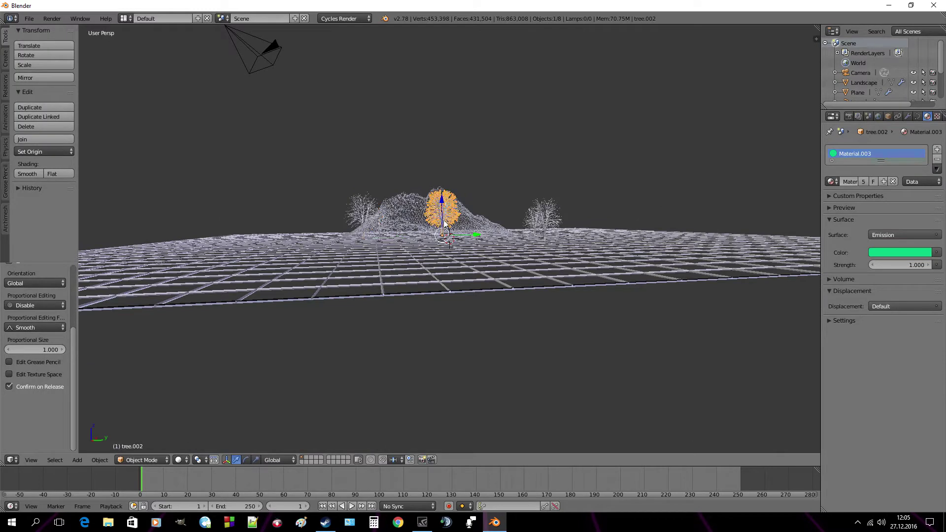
right_click(544, 217)
right_click(362, 211)
middle_drag(362, 211, 458, 292)
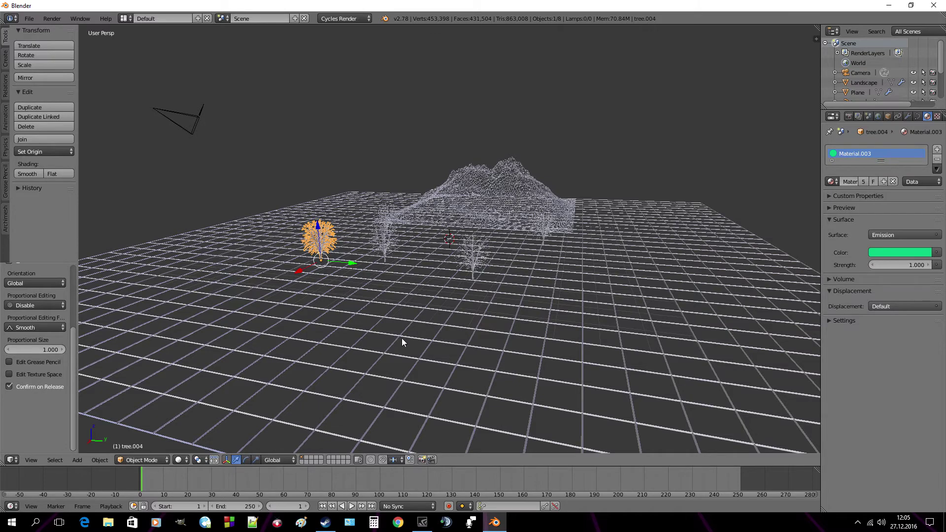
middle_drag(401, 340, 434, 331)
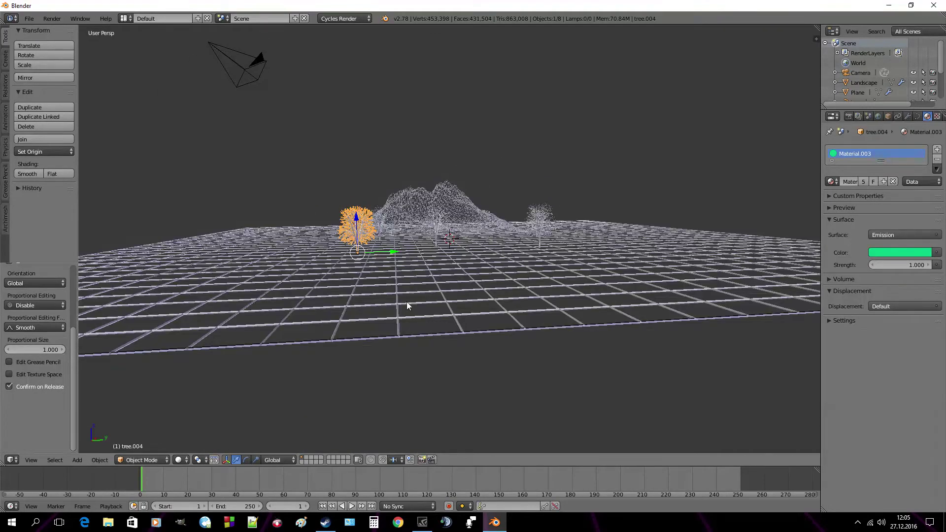
- Fly the camera back to a low viewpoint that frames the trees with the mountain centered behind them
middle_drag(406, 302, 345, 257)
right_click(265, 143)
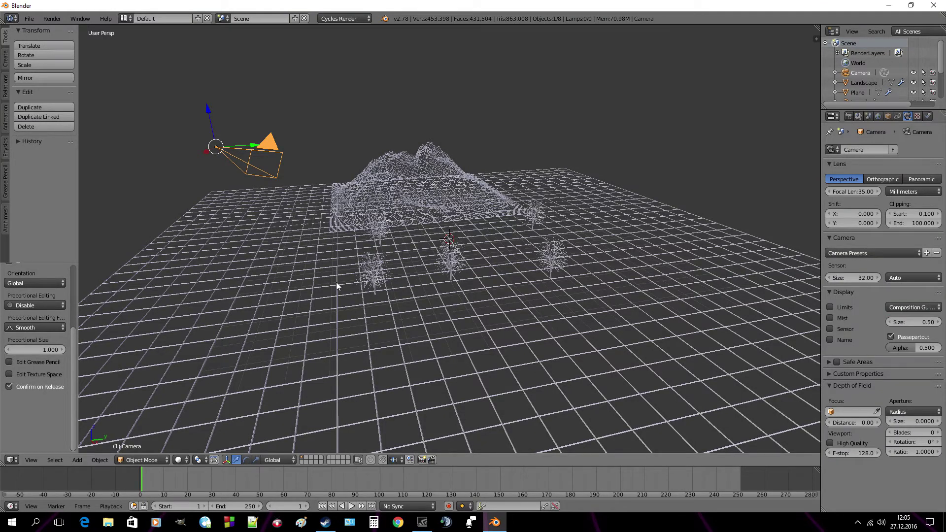
key(KP_0)
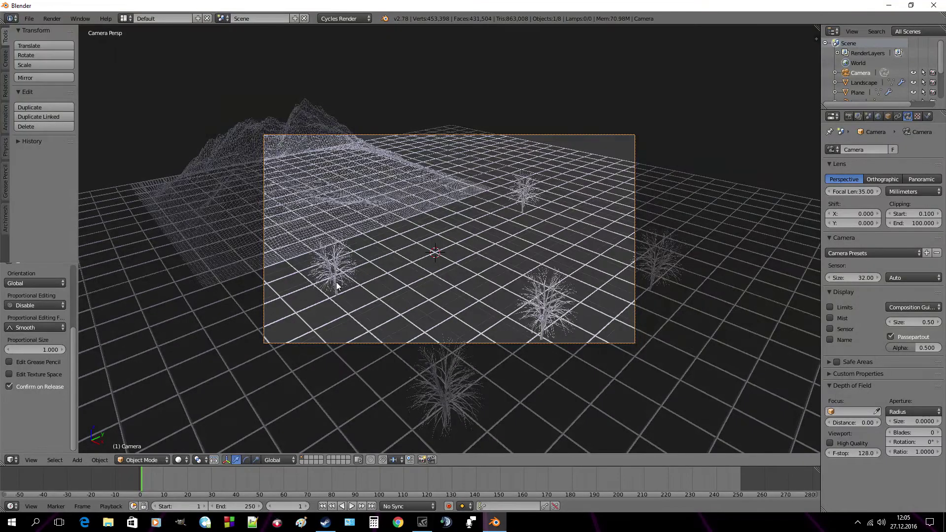
key(shift+f)
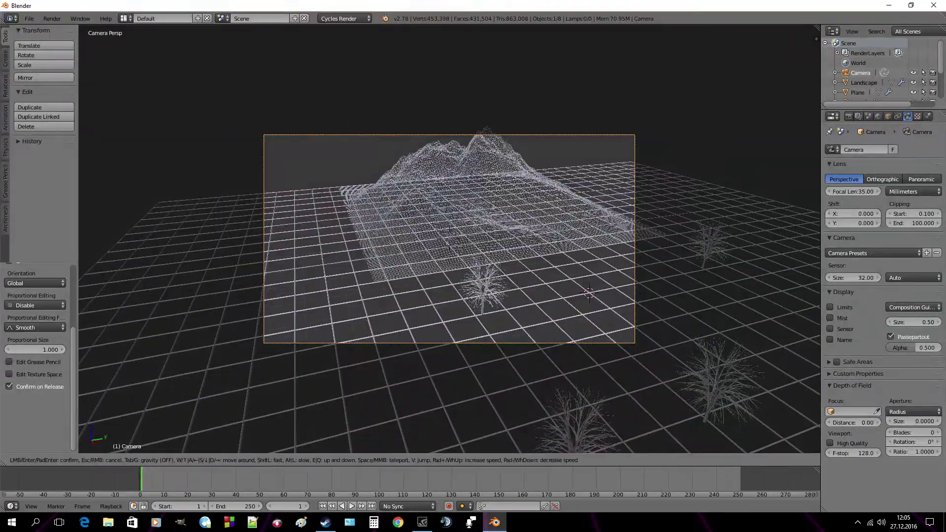
mouse_move(473, 266)
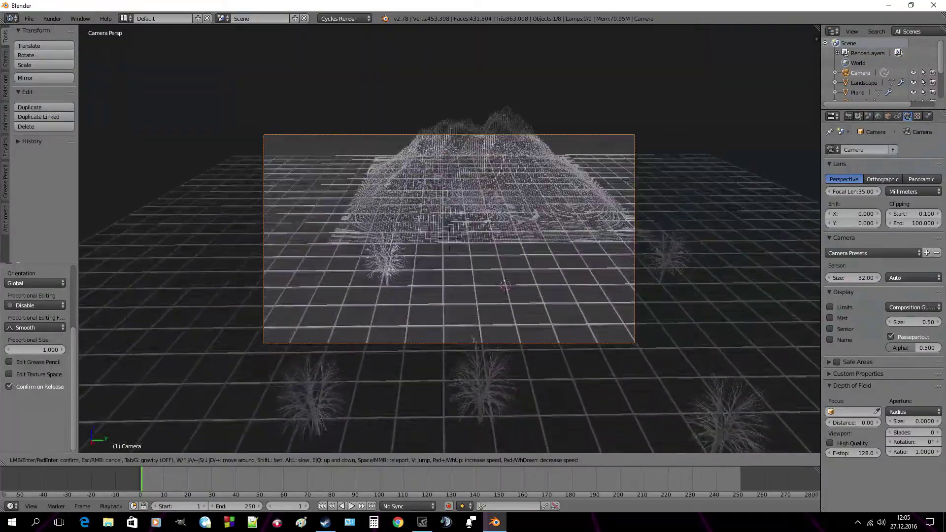
key(w)
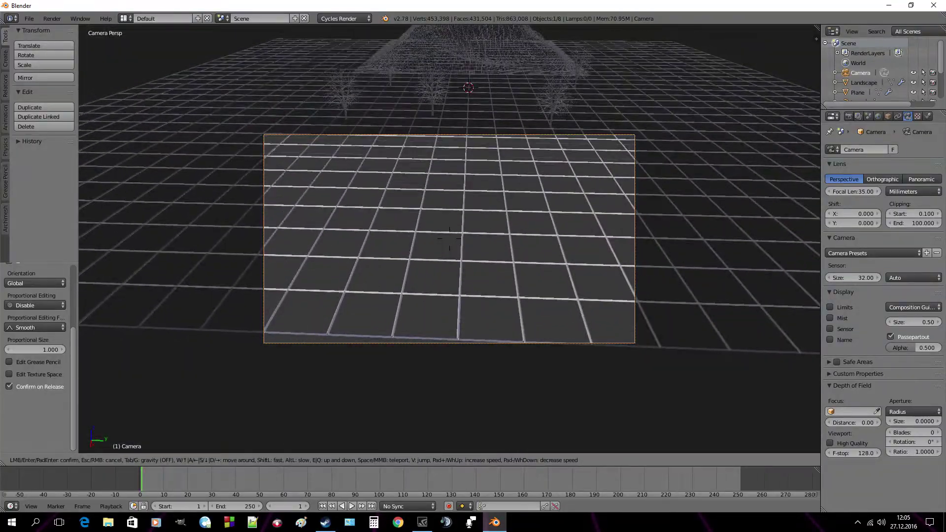
mouse_move(454, 250)
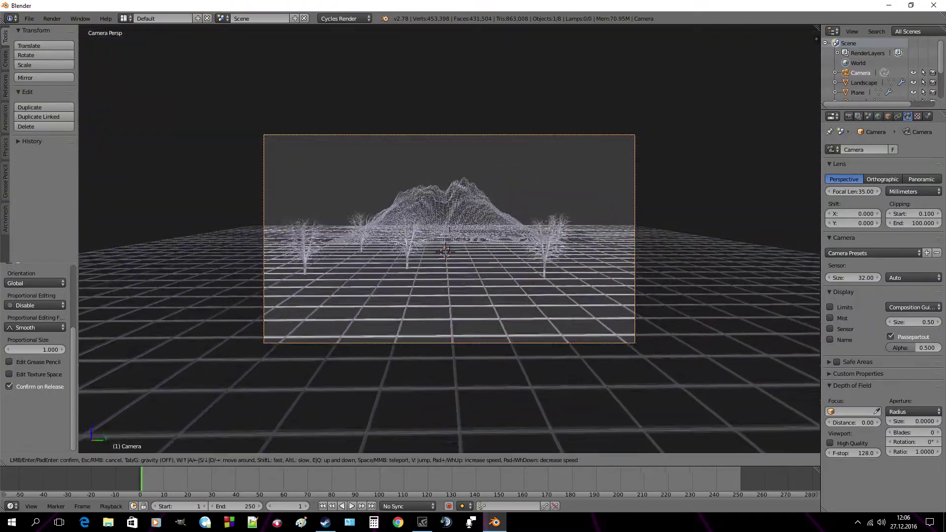
mouse_move(451, 222)
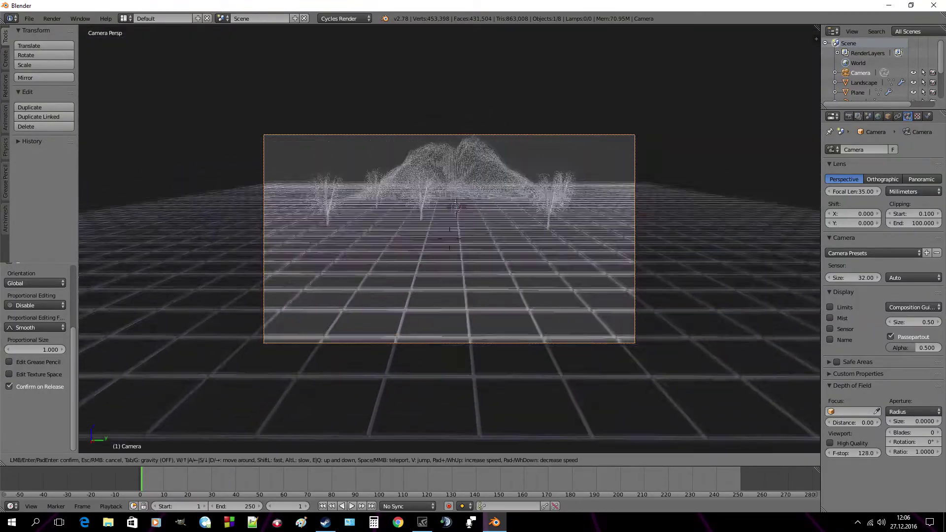
key(w)
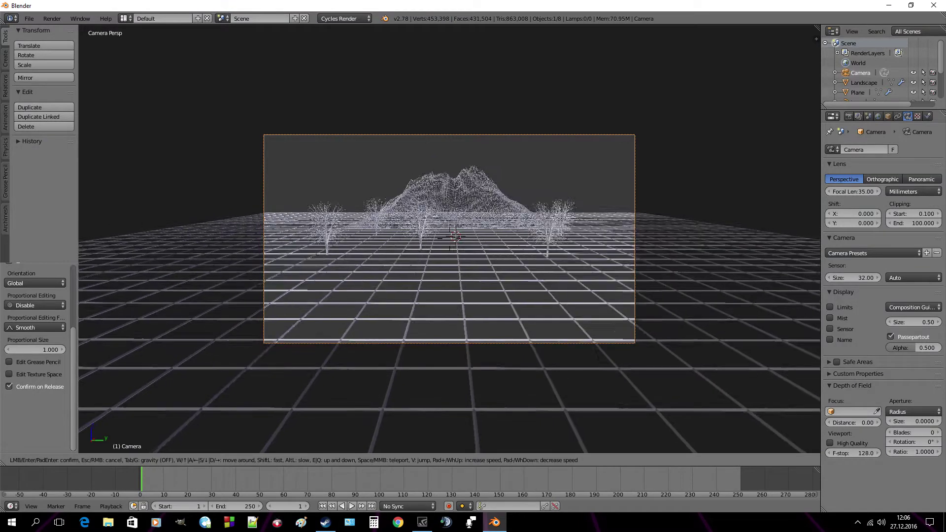
key(w)
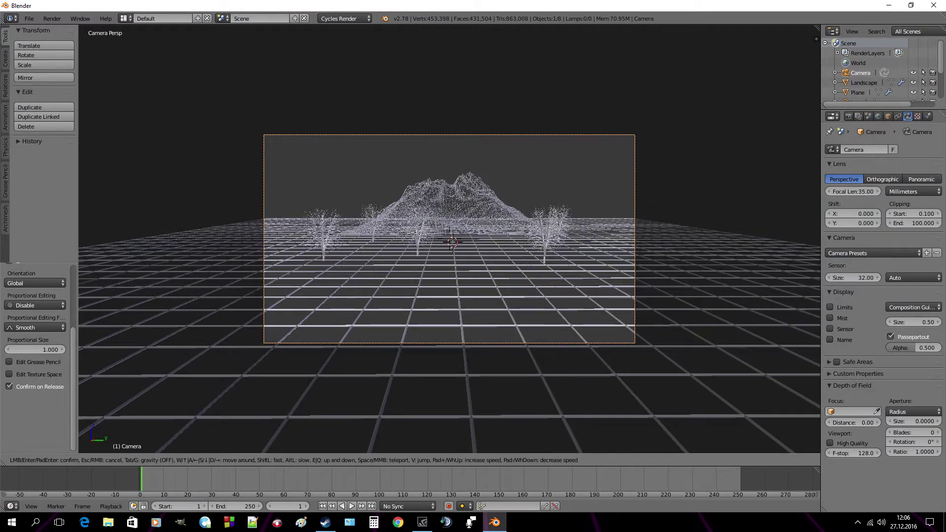
click(452, 242)
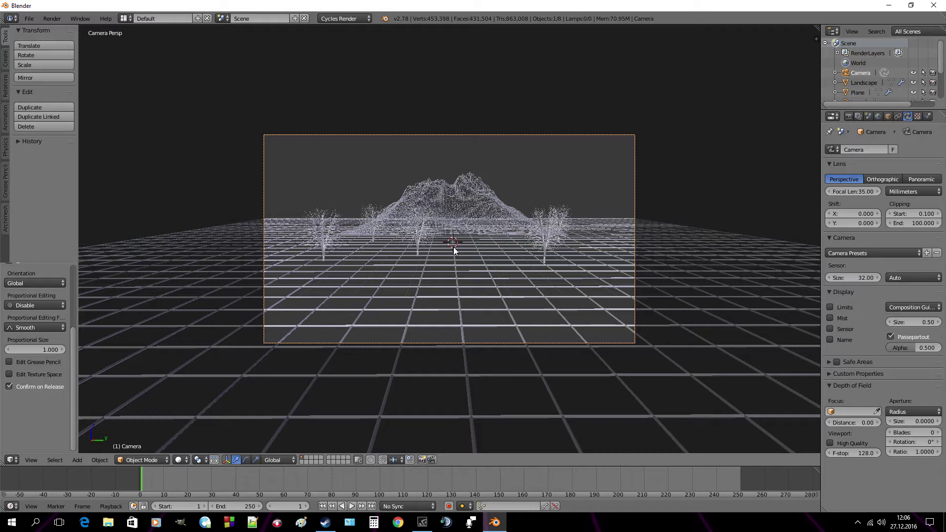
- Insert a LocRotScale keyframe for the camera at frame 1
key(KP_1)
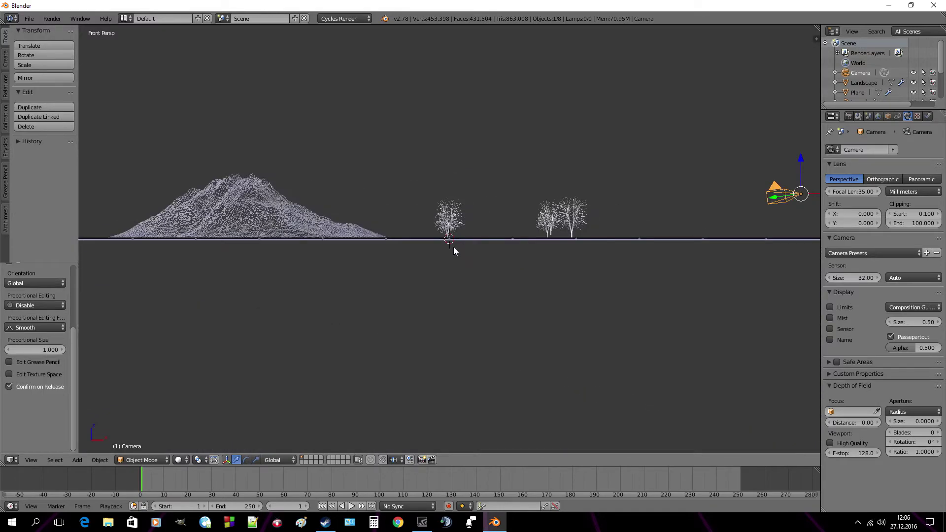
middle_drag(619, 203, 581, 238)
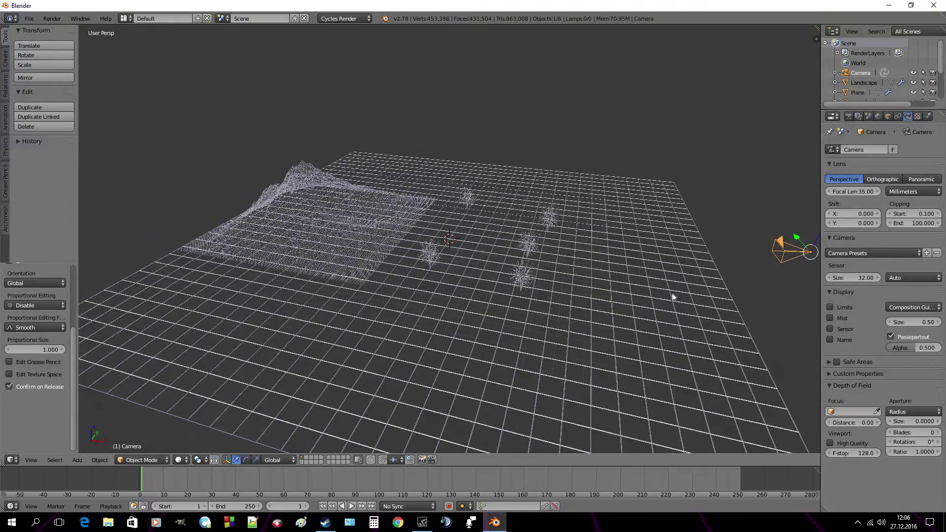
middle_drag(672, 296, 697, 290)
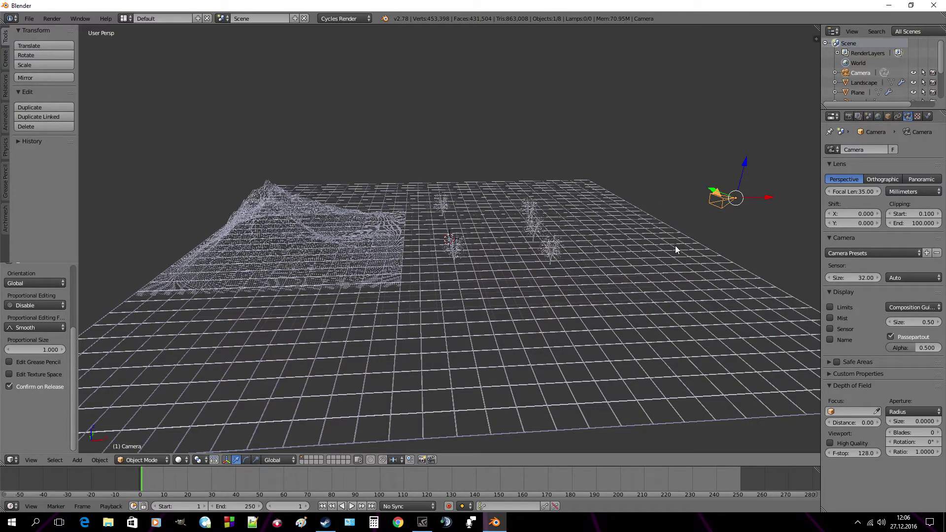
key(i)
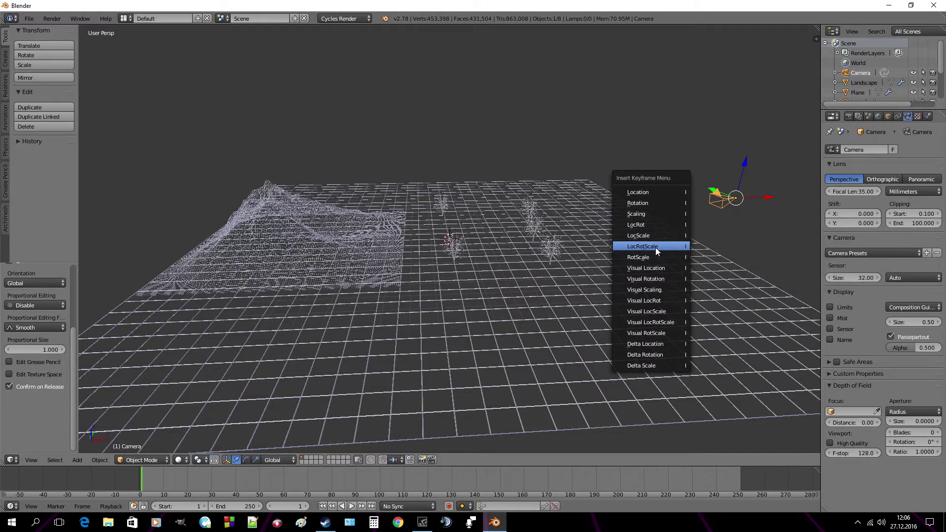
click(652, 246)
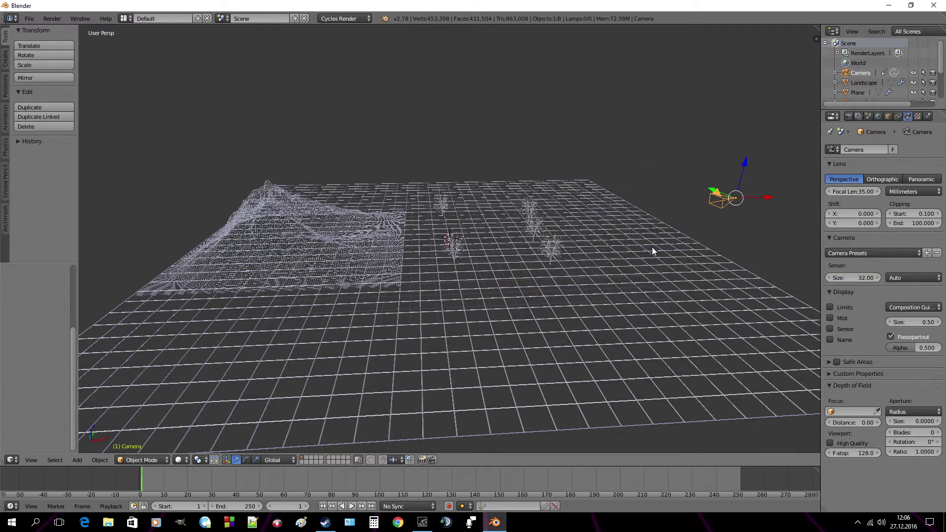
- At frame 250, move the camera along the X axis close to the mountain and insert a keyframe there
click(741, 481)
drag(769, 199, 760, 203)
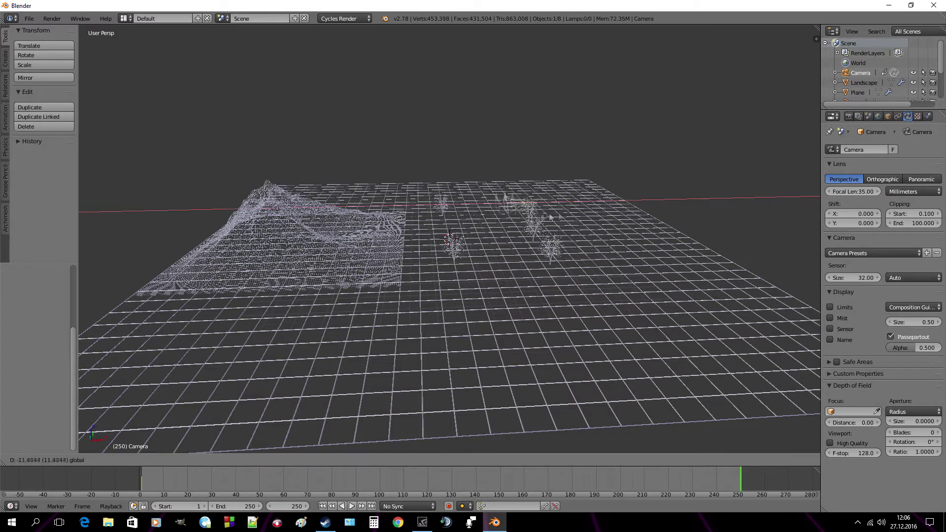
drag(550, 218, 385, 223)
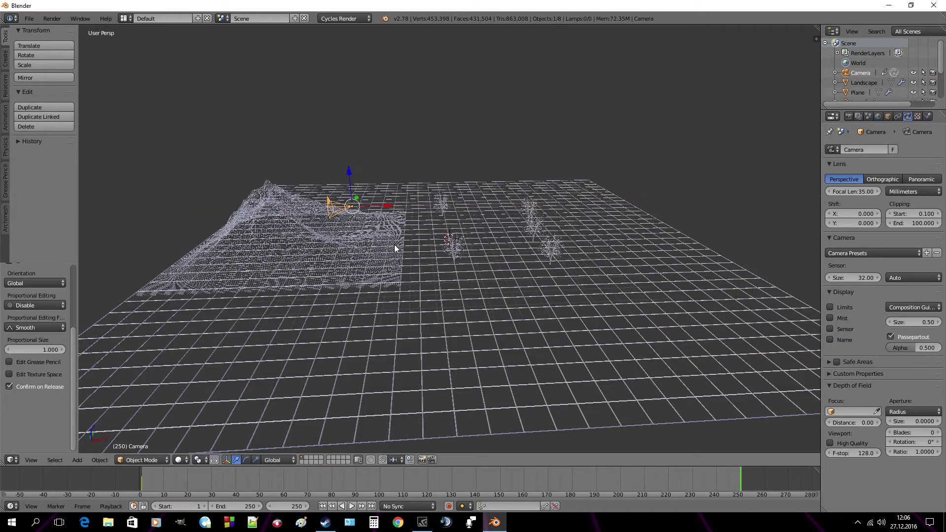
middle_drag(394, 244, 429, 229)
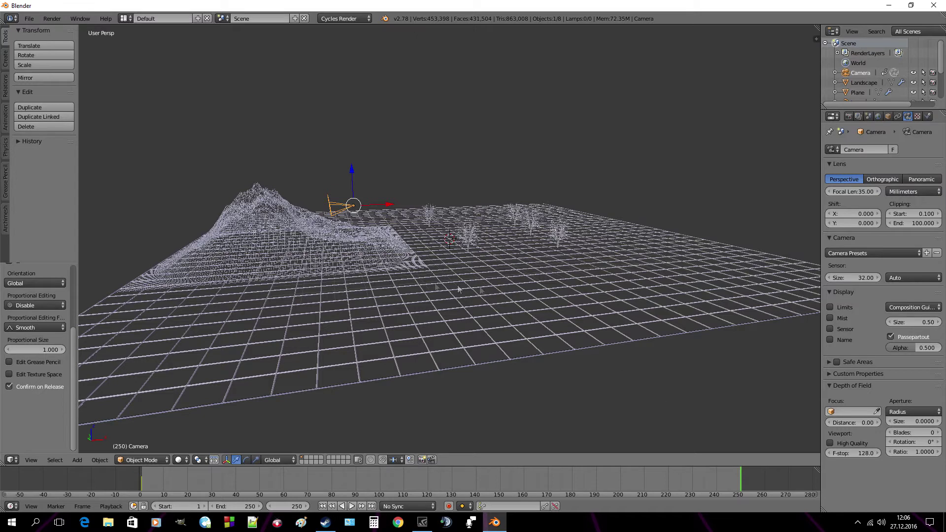
key(i)
click(357, 268)
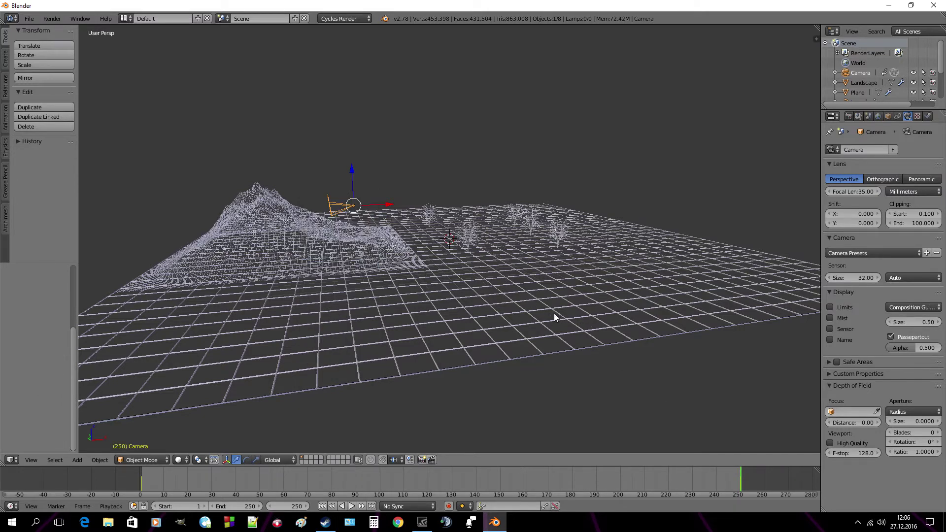
- Play the camera animation from frame 1 in camera view to check the move toward the mountain
key(KP_0)
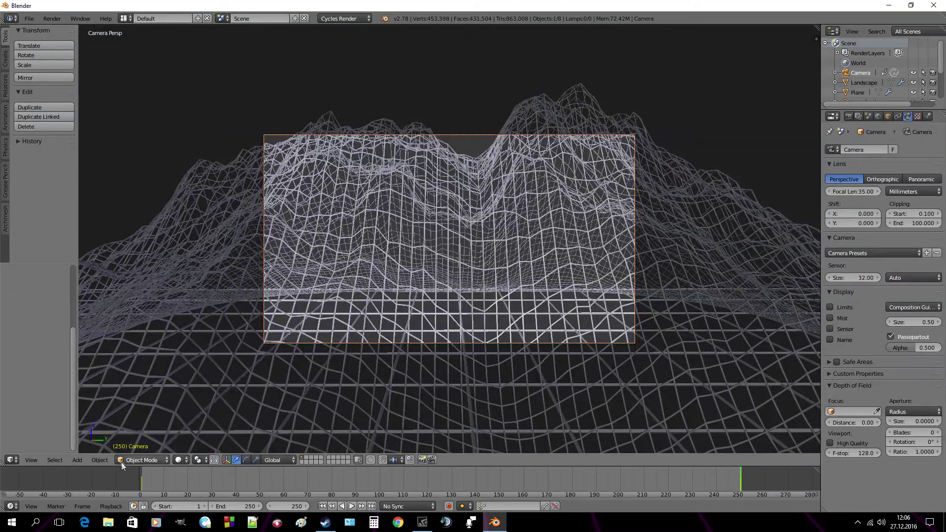
click(143, 480)
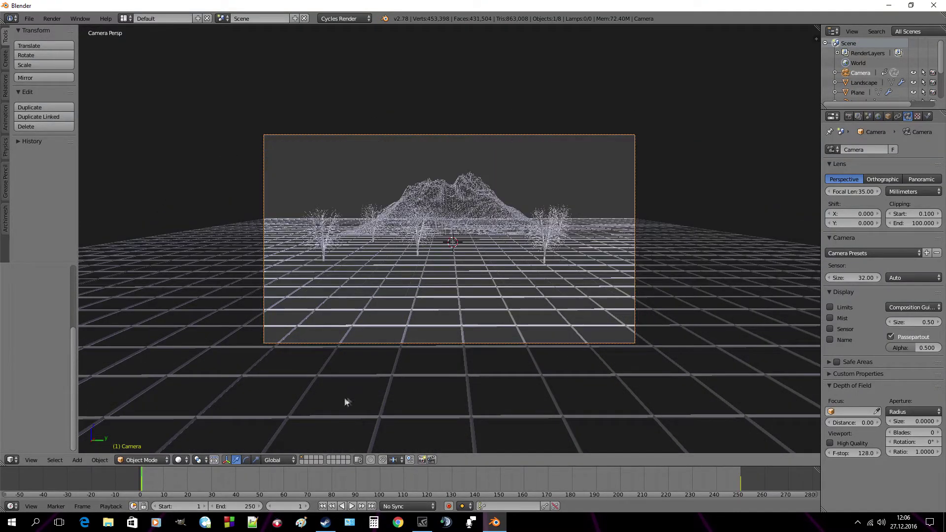
click(351, 506)
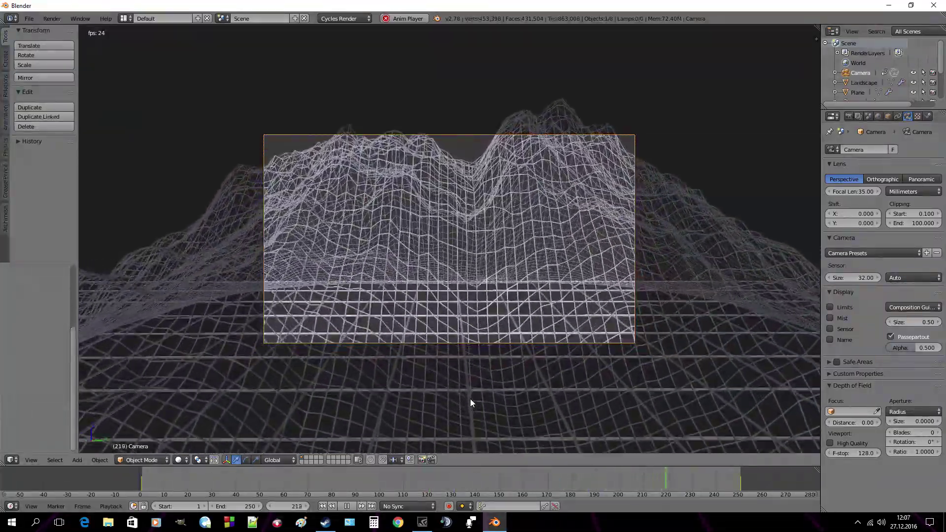
key(Escape)
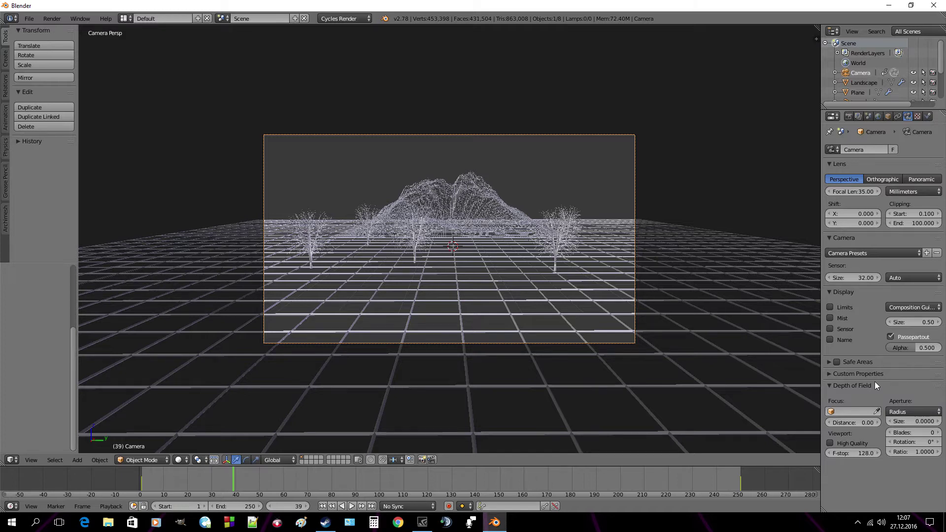
- Browse to the Animation folder on the desktop for the render output, and return to the render settings
click(848, 116)
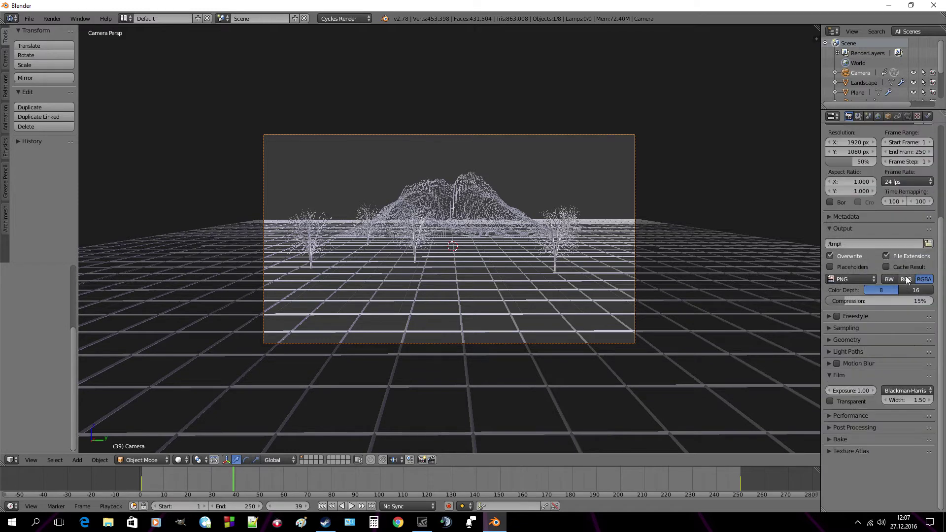
click(928, 185)
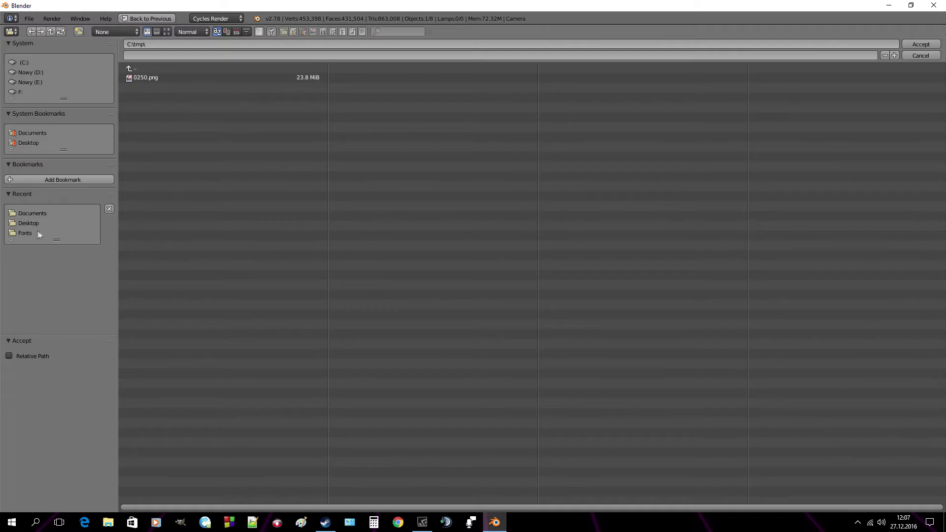
click(30, 223)
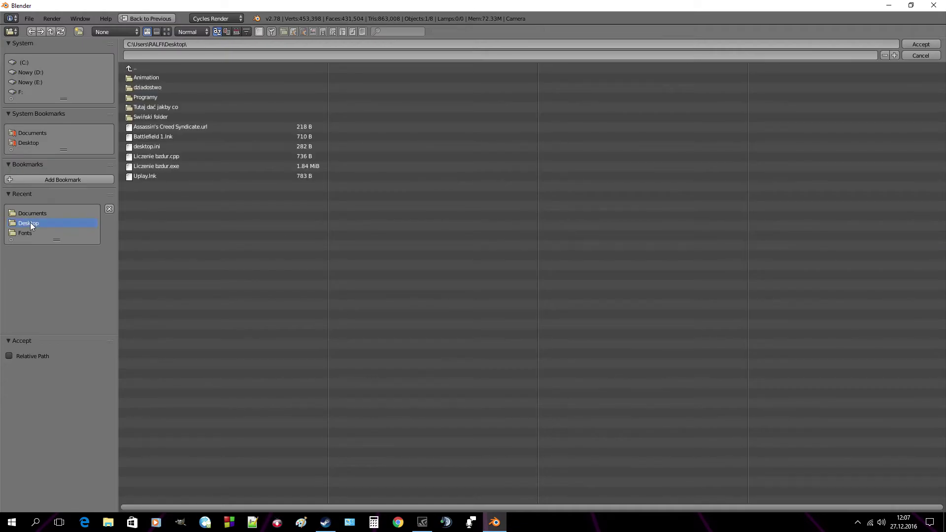
click(151, 77)
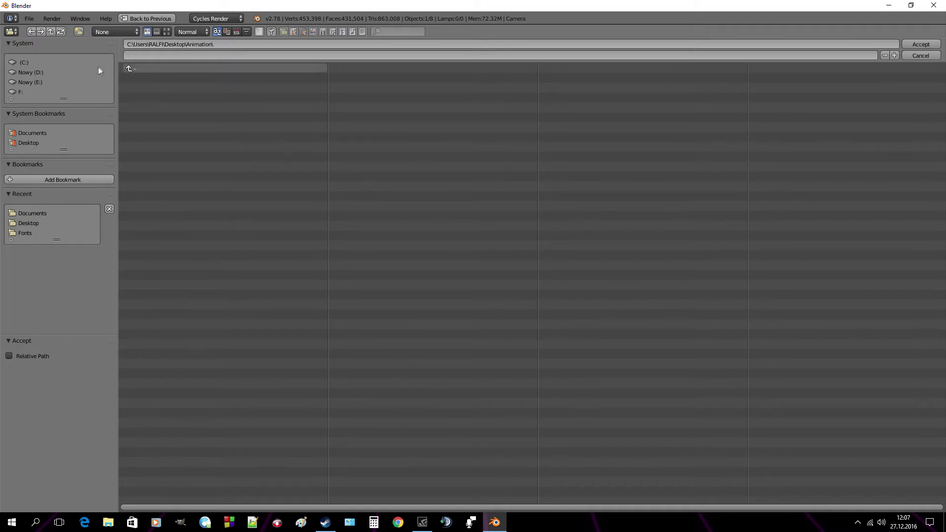
click(150, 17)
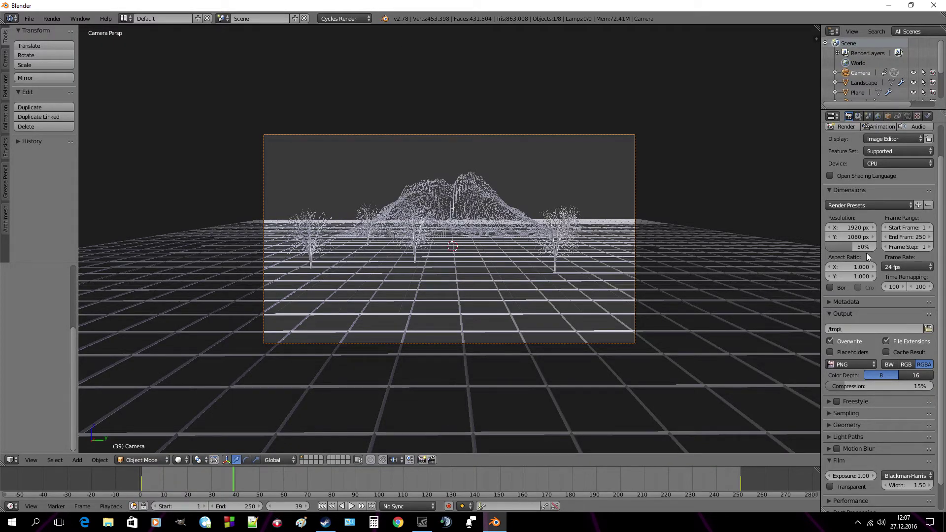
scroll(882, 202, up, 1)
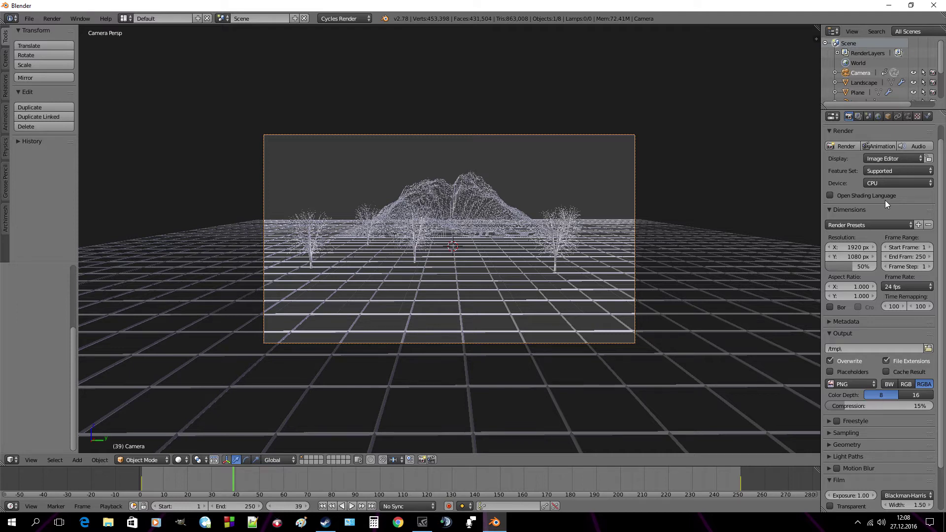
- Set the render resolution scale to 100%
scroll(883, 206, up, 1)
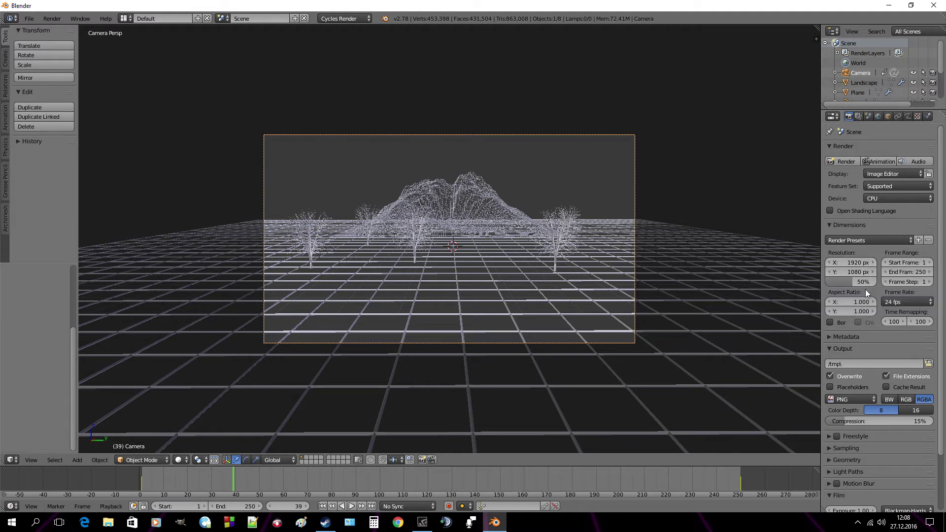
drag(852, 281, 877, 281)
- Try a 4K render size by setting the resolution to 3840 px in X and 2160 px in Y
click(852, 263)
text(3840)
key(Return)
click(863, 272)
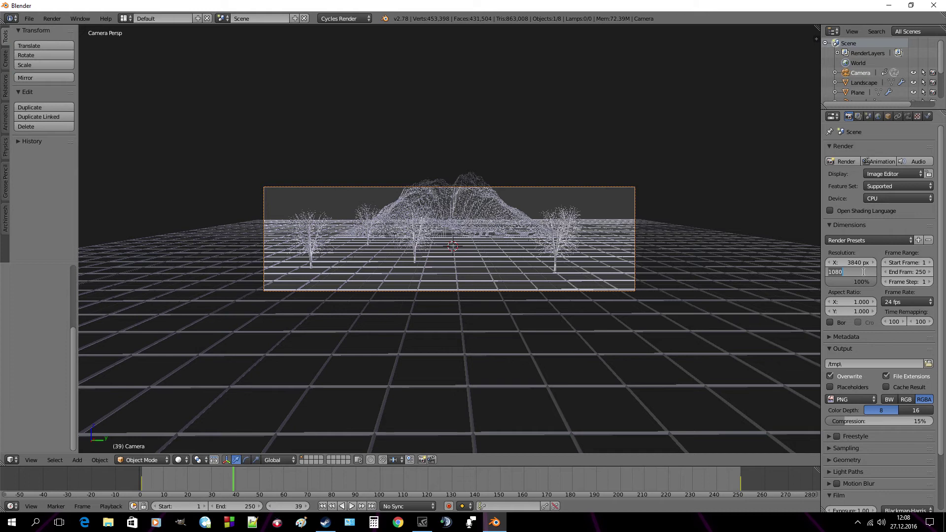
text(2160)
key(Return)
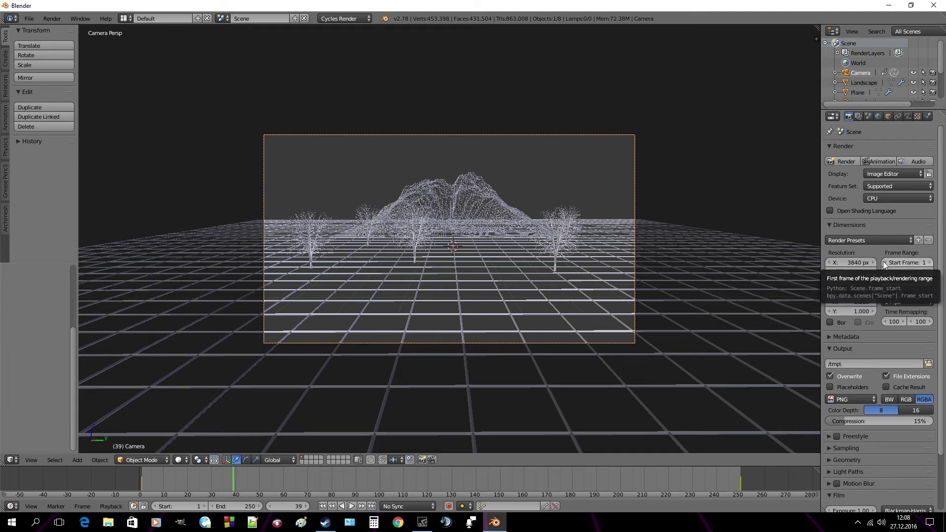
- Set the render resolution to 1920 px in X and 1080 px in Y, and start rendering the animation
click(851, 262)
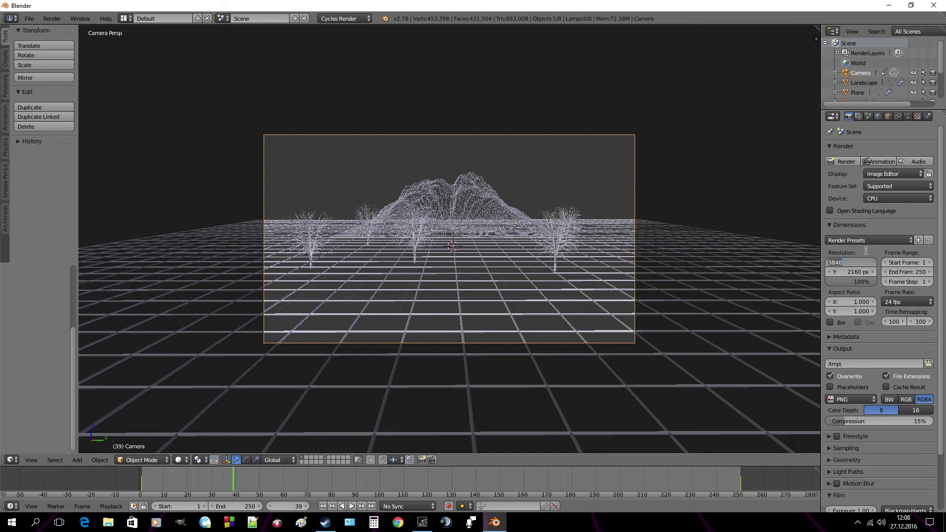
text(1920)
key(Return)
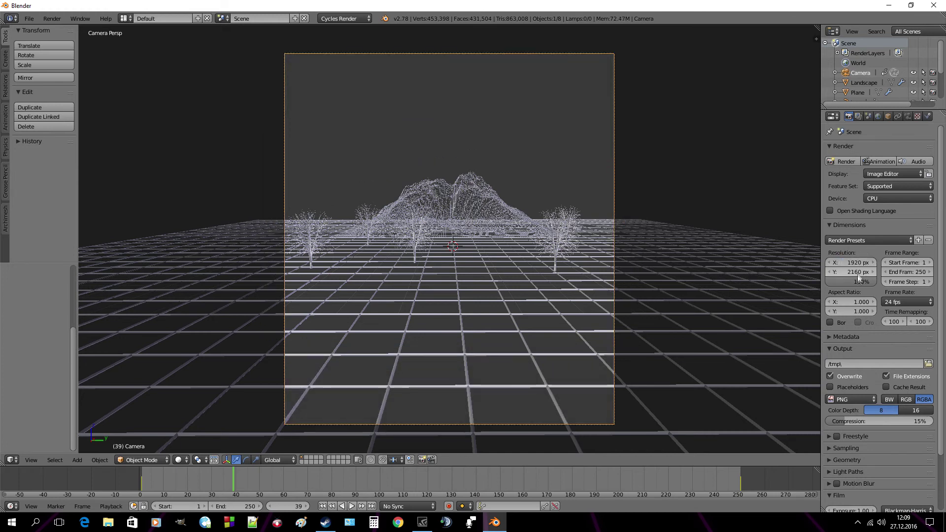
click(857, 271)
text(1080)
key(Return)
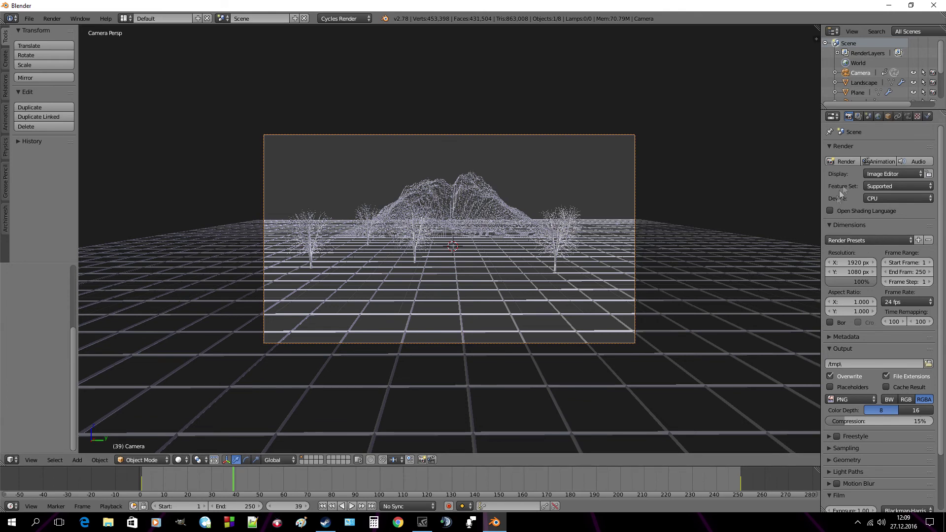
click(880, 158)
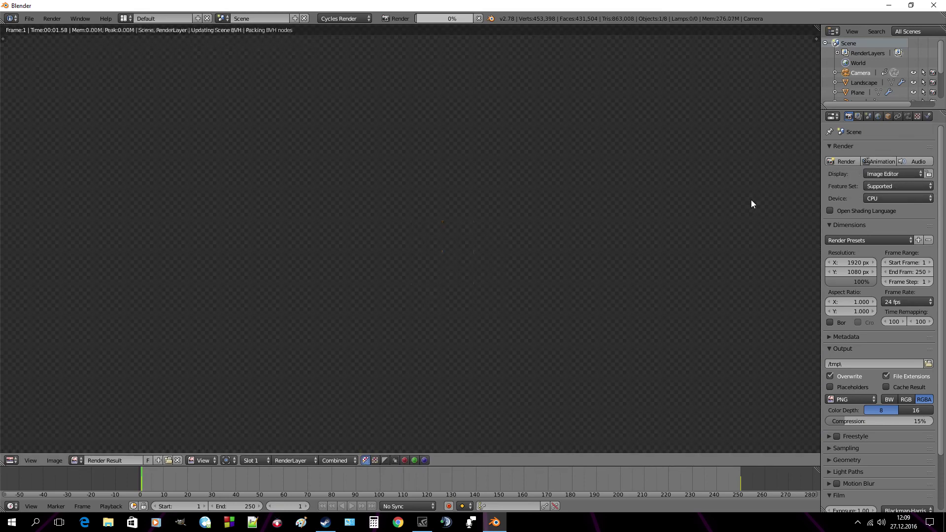